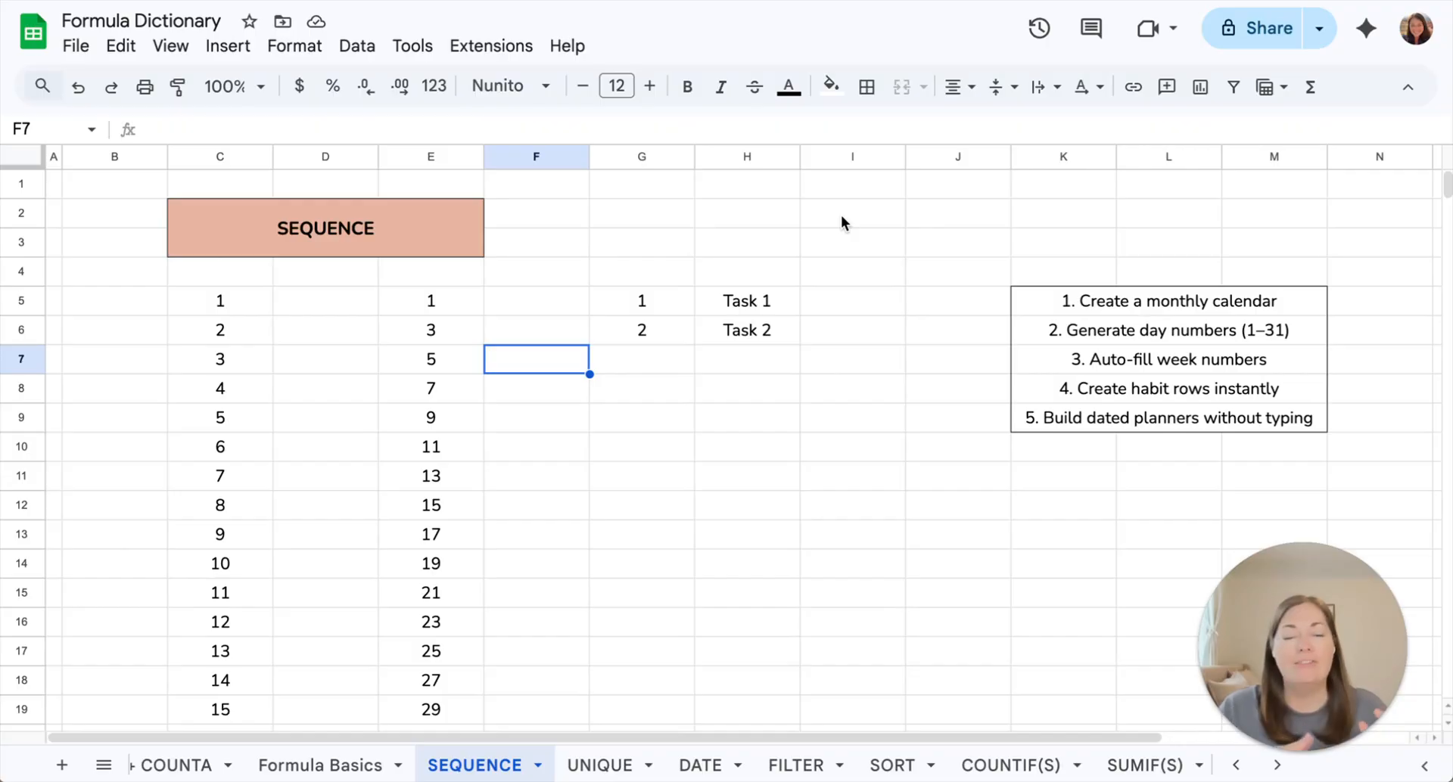
# Step: Enter the numbers 1 to 4 one by one down cells I5 to I8
pyautogui.click(877, 306)
pyautogui.write('1')
pyautogui.press('Return')
pyautogui.write('2')
pyautogui.press('Return')
pyautogui.write('3')
pyautogui.press('Return')
pyautogui.write('4')
pyautogui.press('Return')
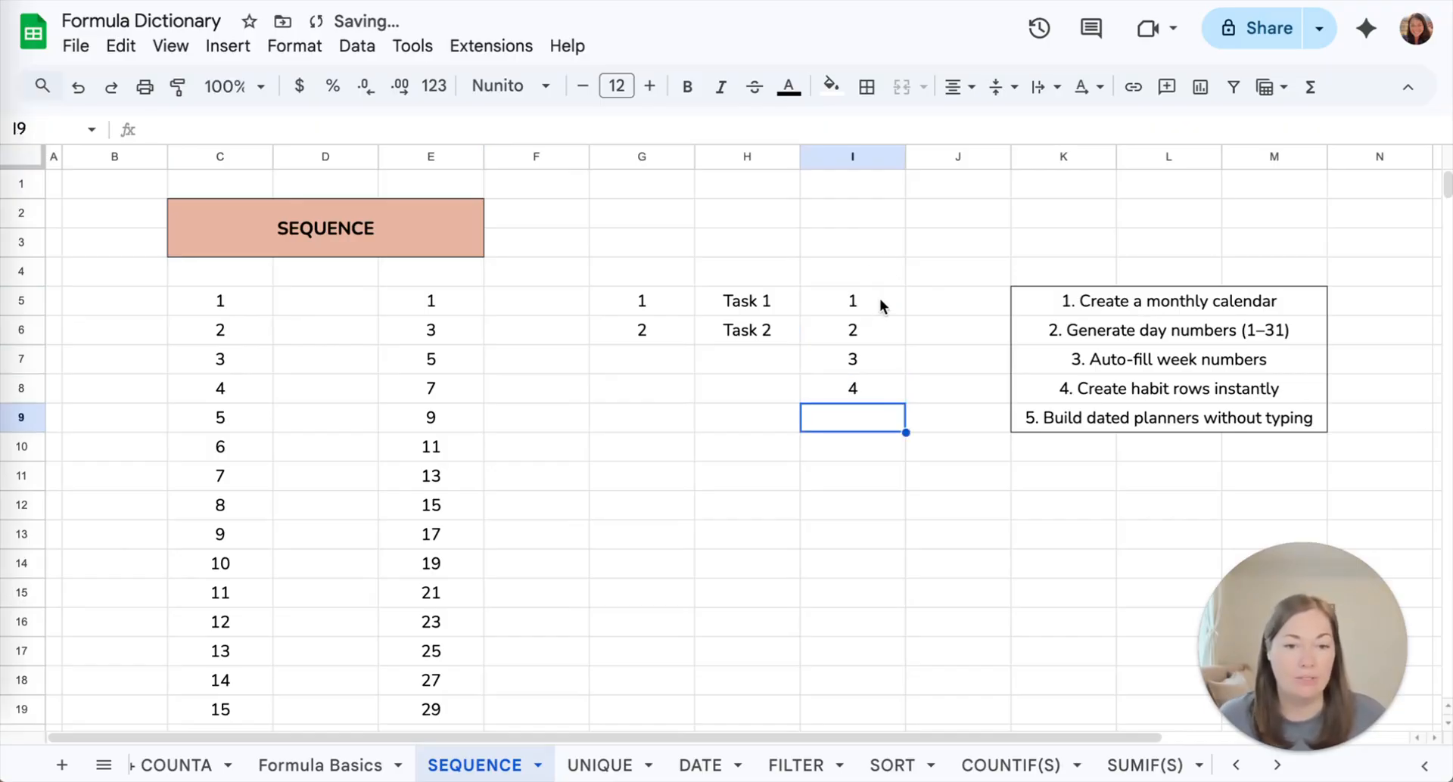
# Step: Clear the manually entered numbers from cells I5:I8
pyautogui.click(883, 298)
pyautogui.press('Delete')
pyautogui.keyDown('shift'); pyautogui.click(878, 384); pyautogui.keyUp('shift')
pyautogui.press('Delete')
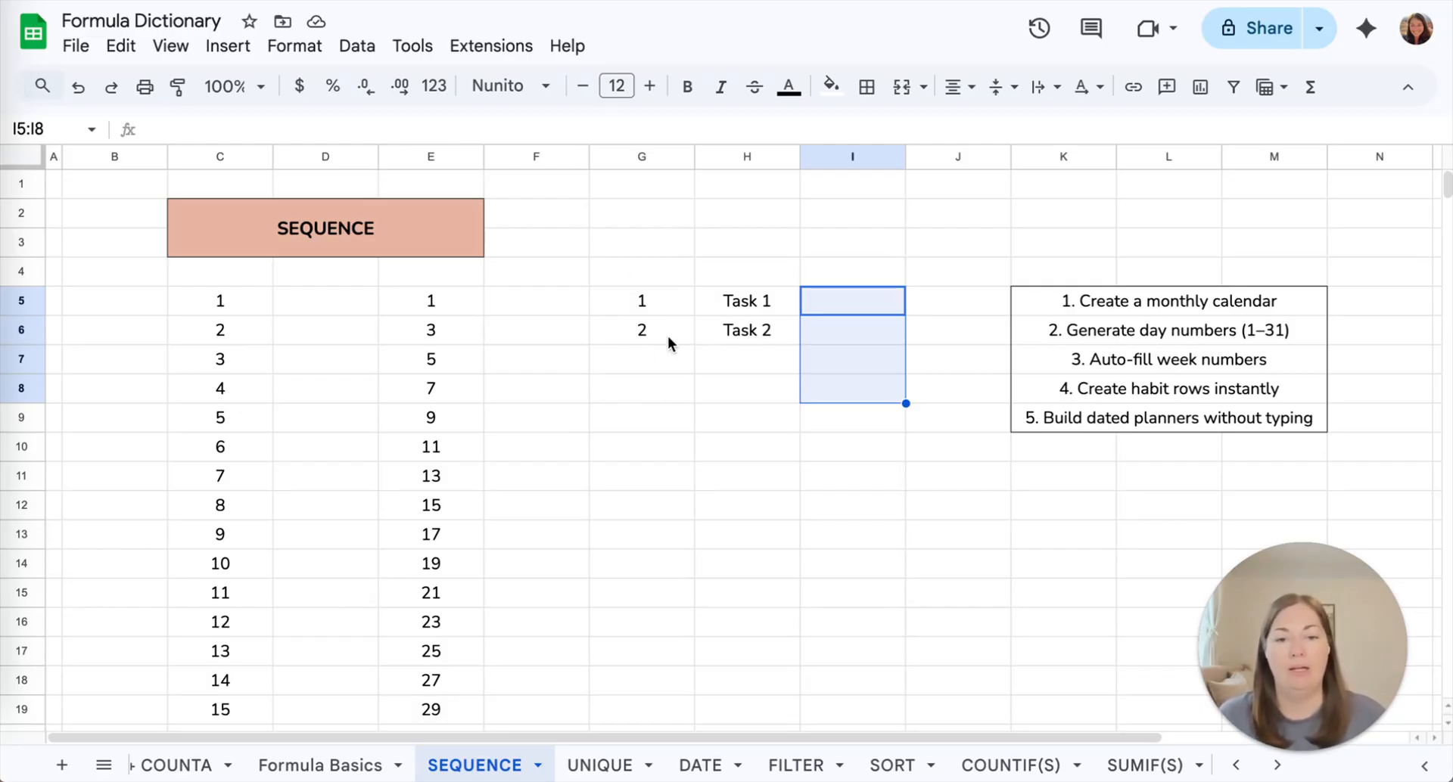
# Step: Enter "Tasks 3" in cell H7, below Task 2
pyautogui.click(734, 360)
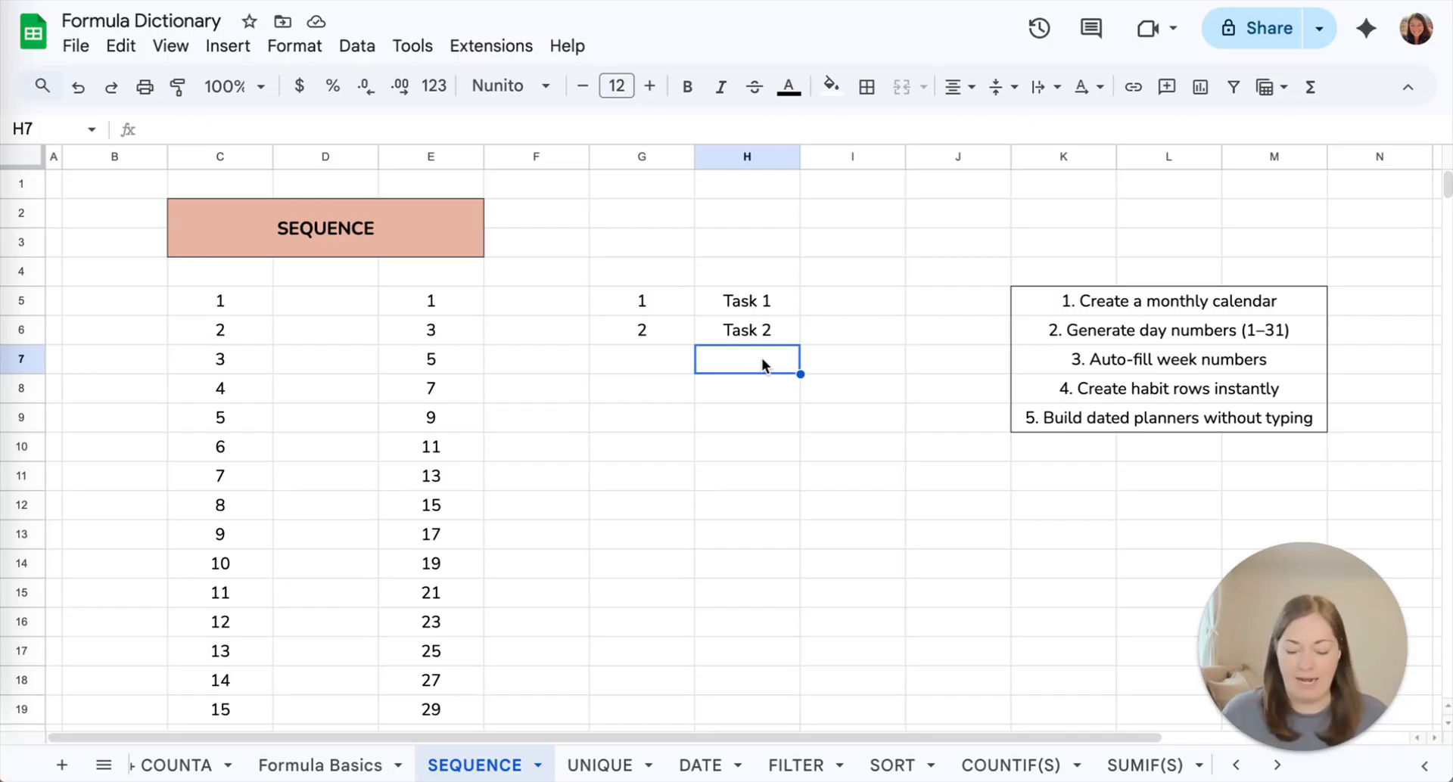
pyautogui.write('Tasks 2')
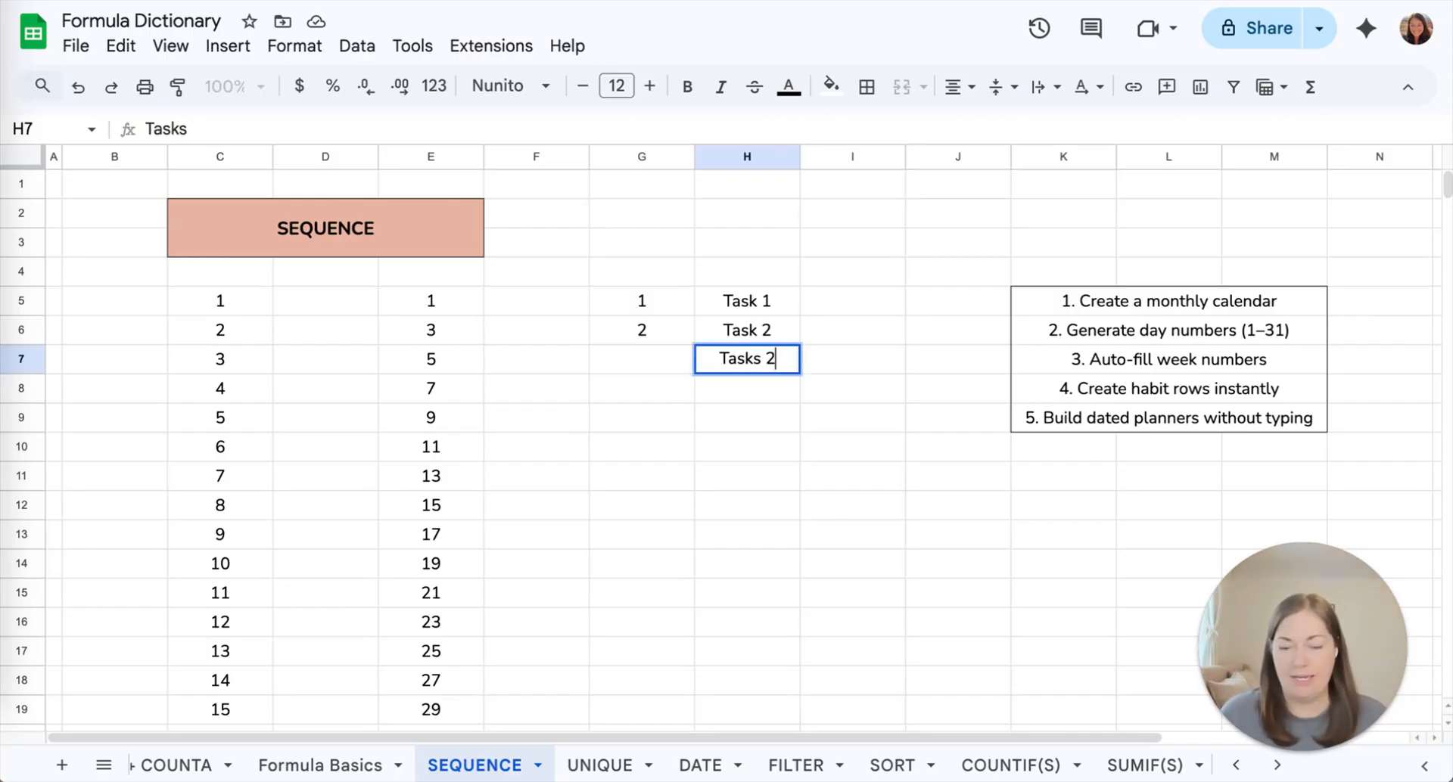
pyautogui.press('BackSpace')
pyautogui.write('3')
pyautogui.press('Return')
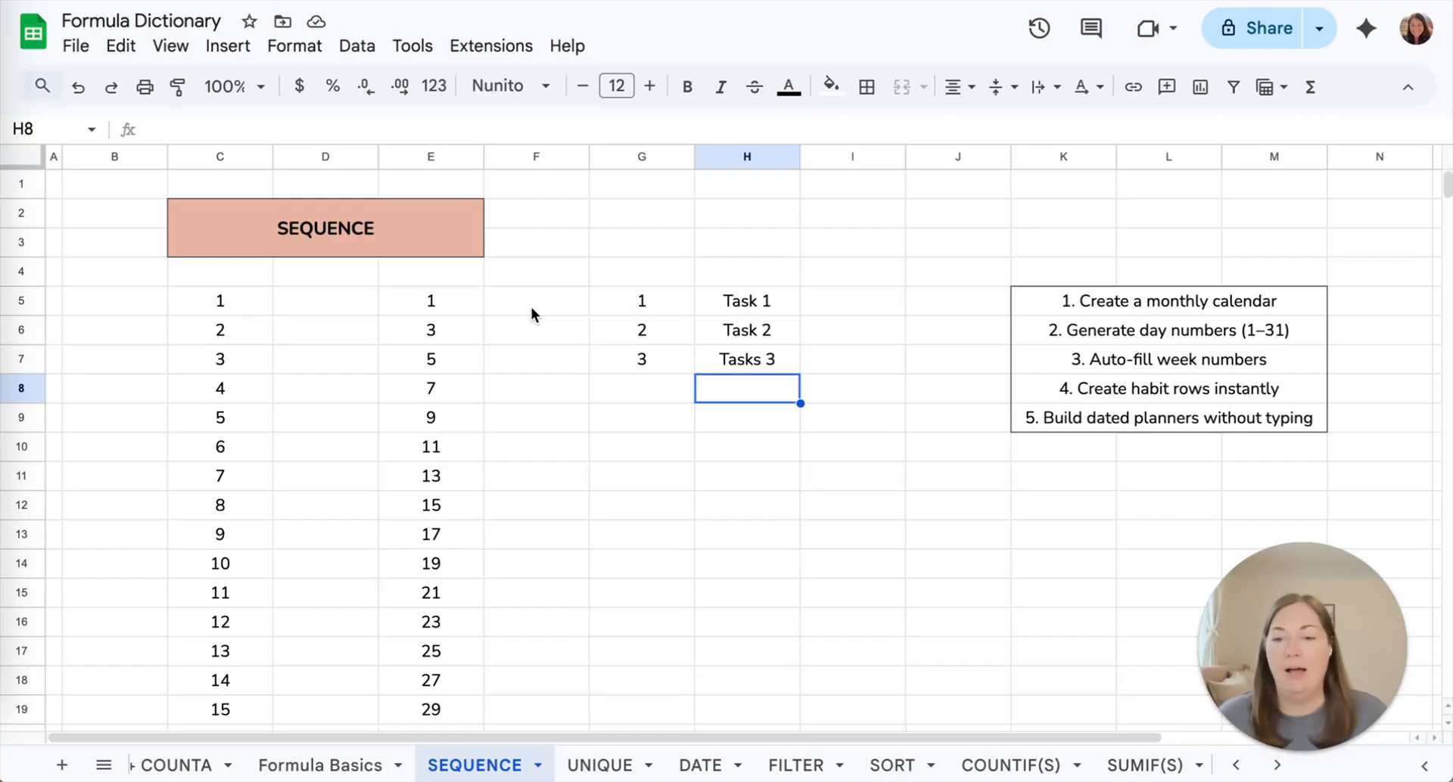
# Step: Clear the existing example formulas in cells C5:G5, leaving the task names in column H
pyautogui.click(254, 315)
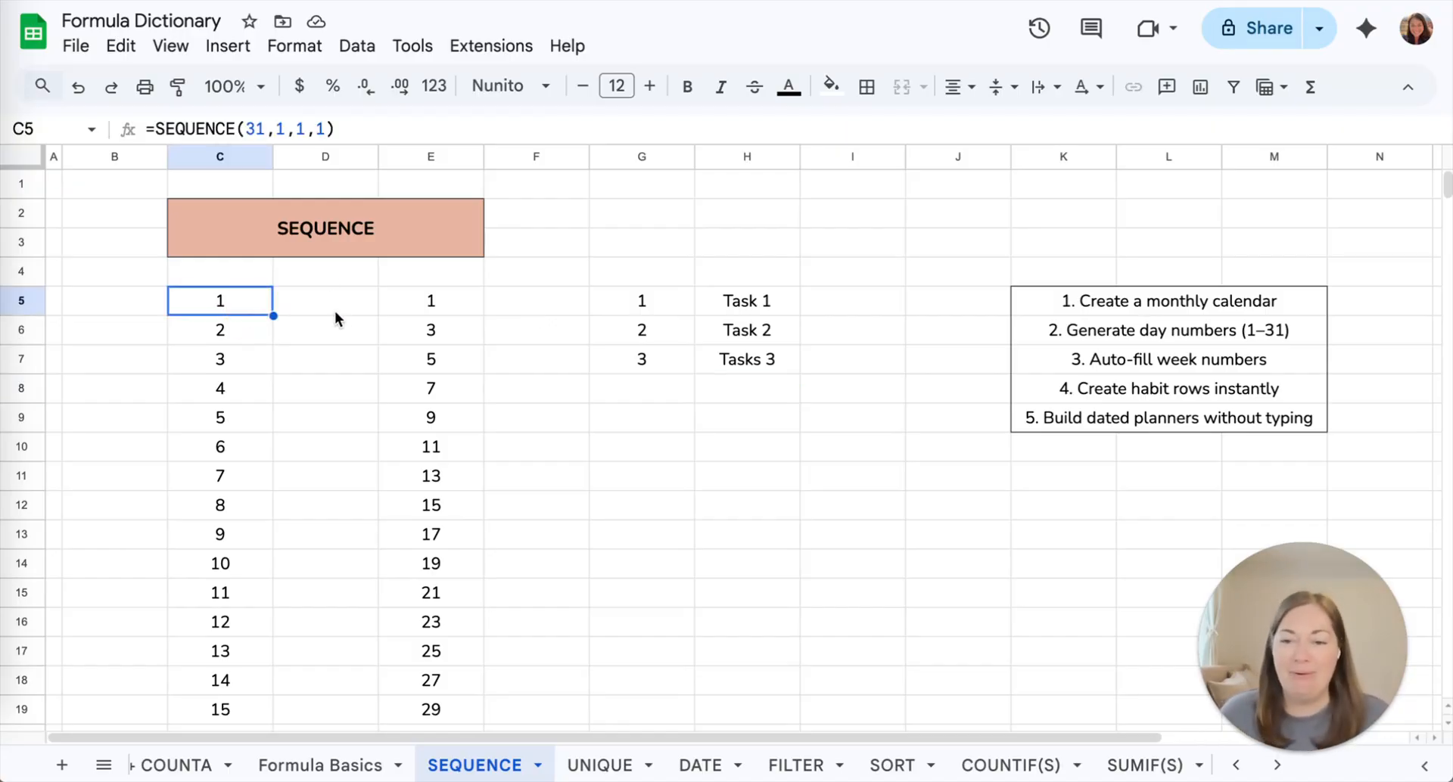
pyautogui.click(306, 308)
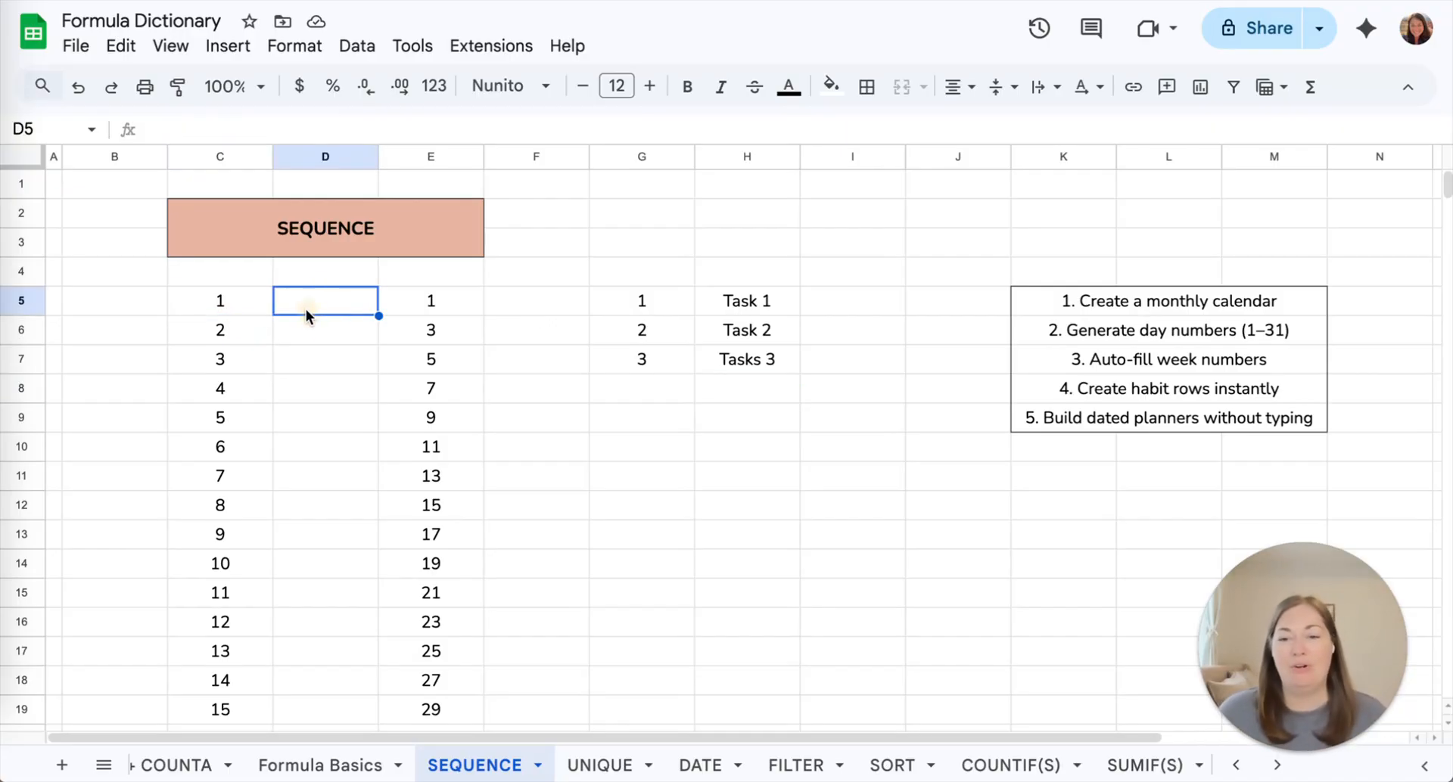
pyautogui.click(217, 310)
pyautogui.keyDown('shift'); pyautogui.click(642, 300); pyautogui.keyUp('shift')
pyautogui.press('Delete')
# Step: Enter the formula =SEQUENCE(30) in cell C5 and look over the generated numbers
pyautogui.click(222, 301)
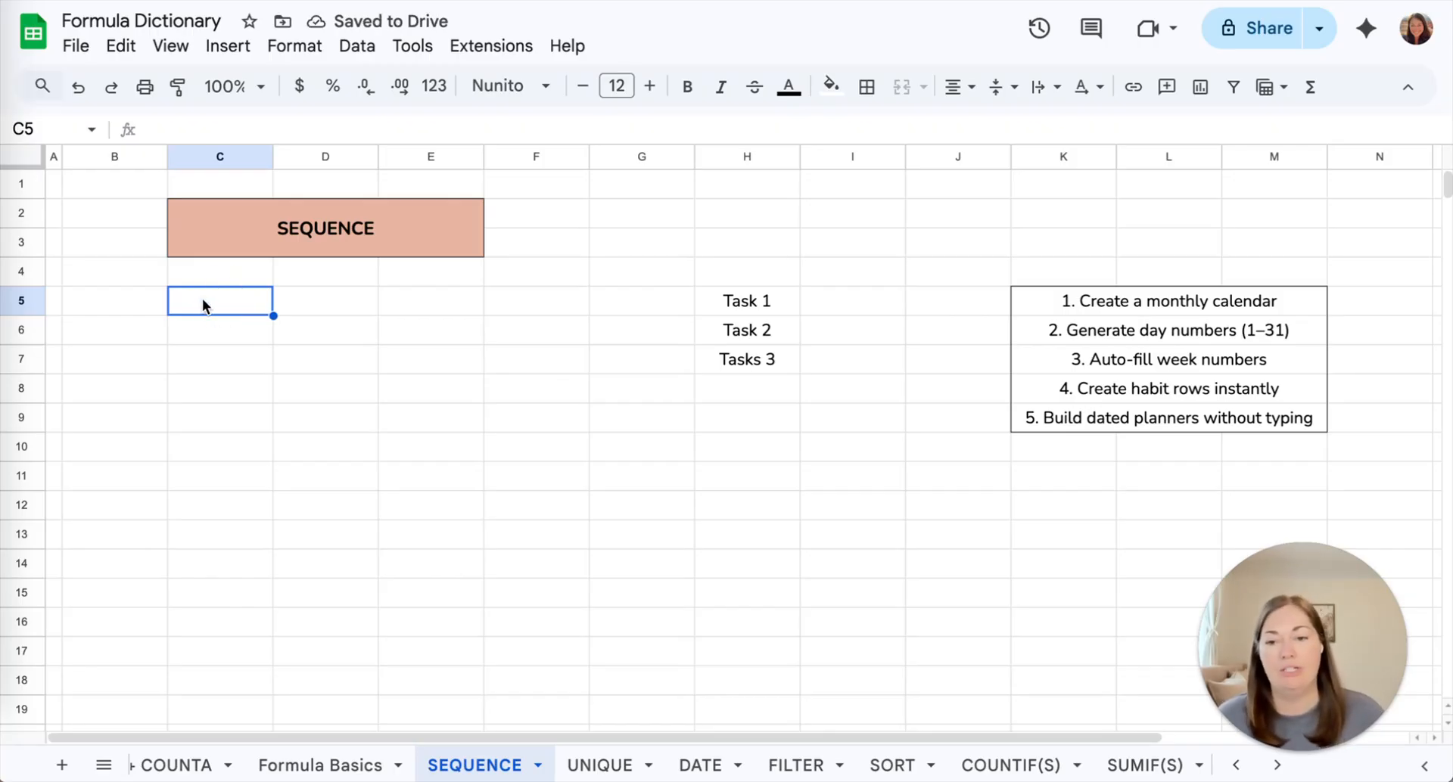
pyautogui.write('=')
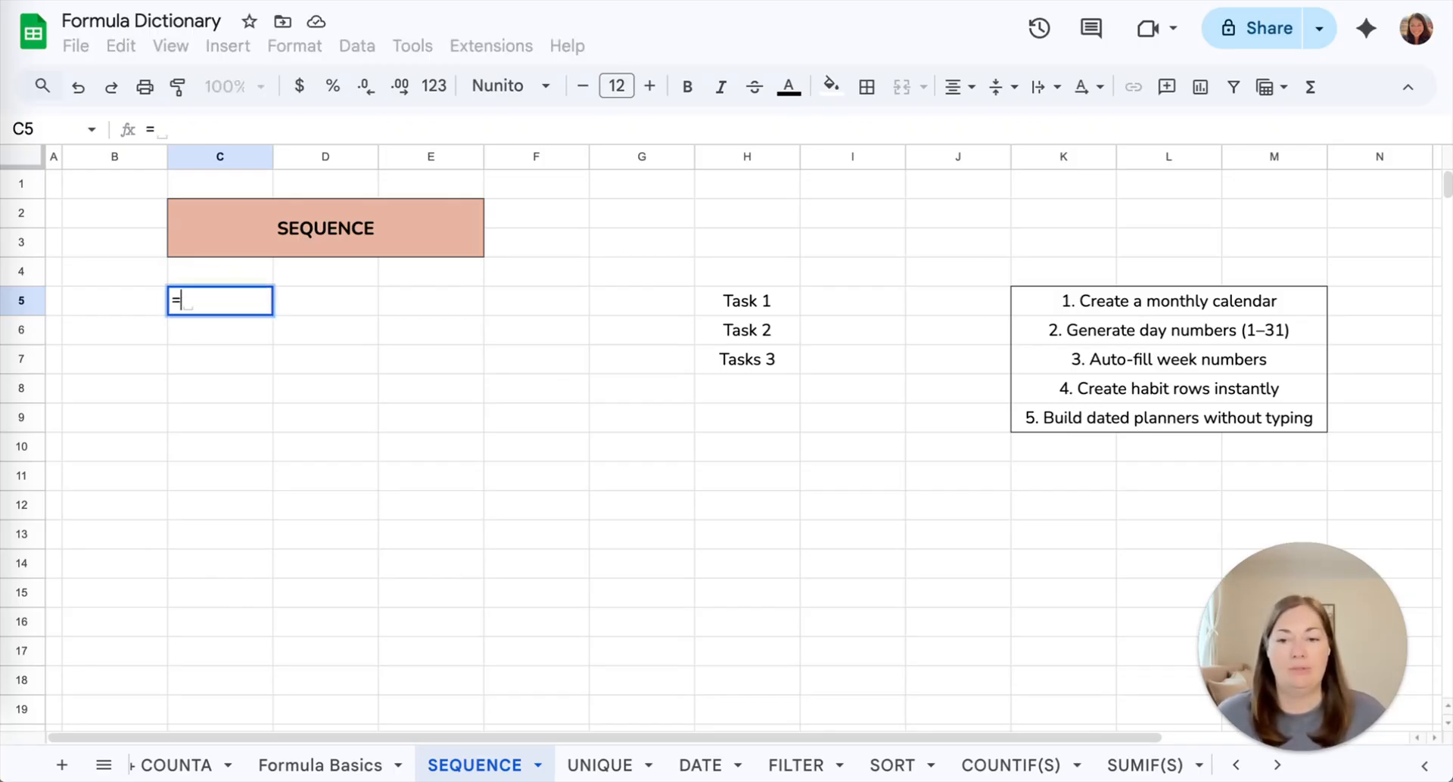
pyautogui.write('seq')
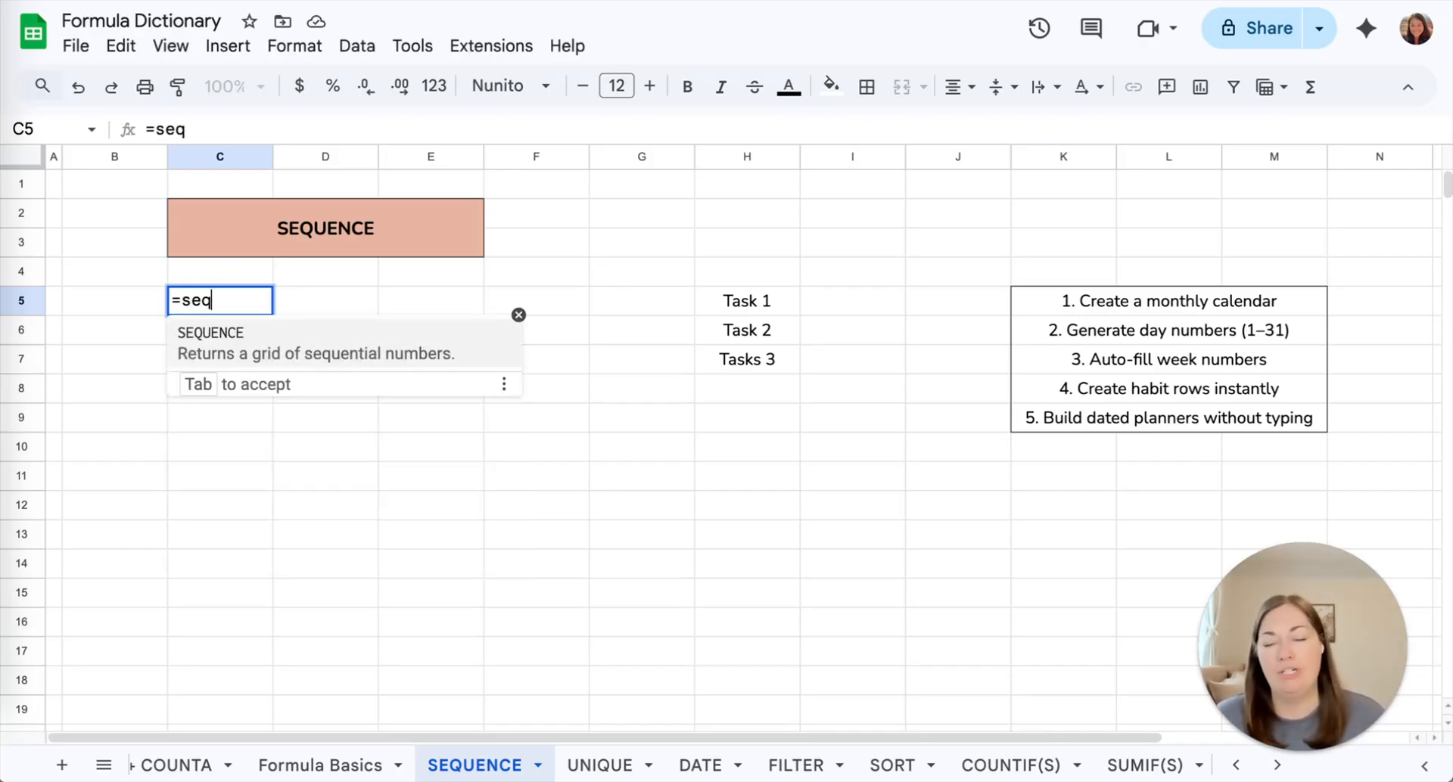
pyautogui.click(252, 355)
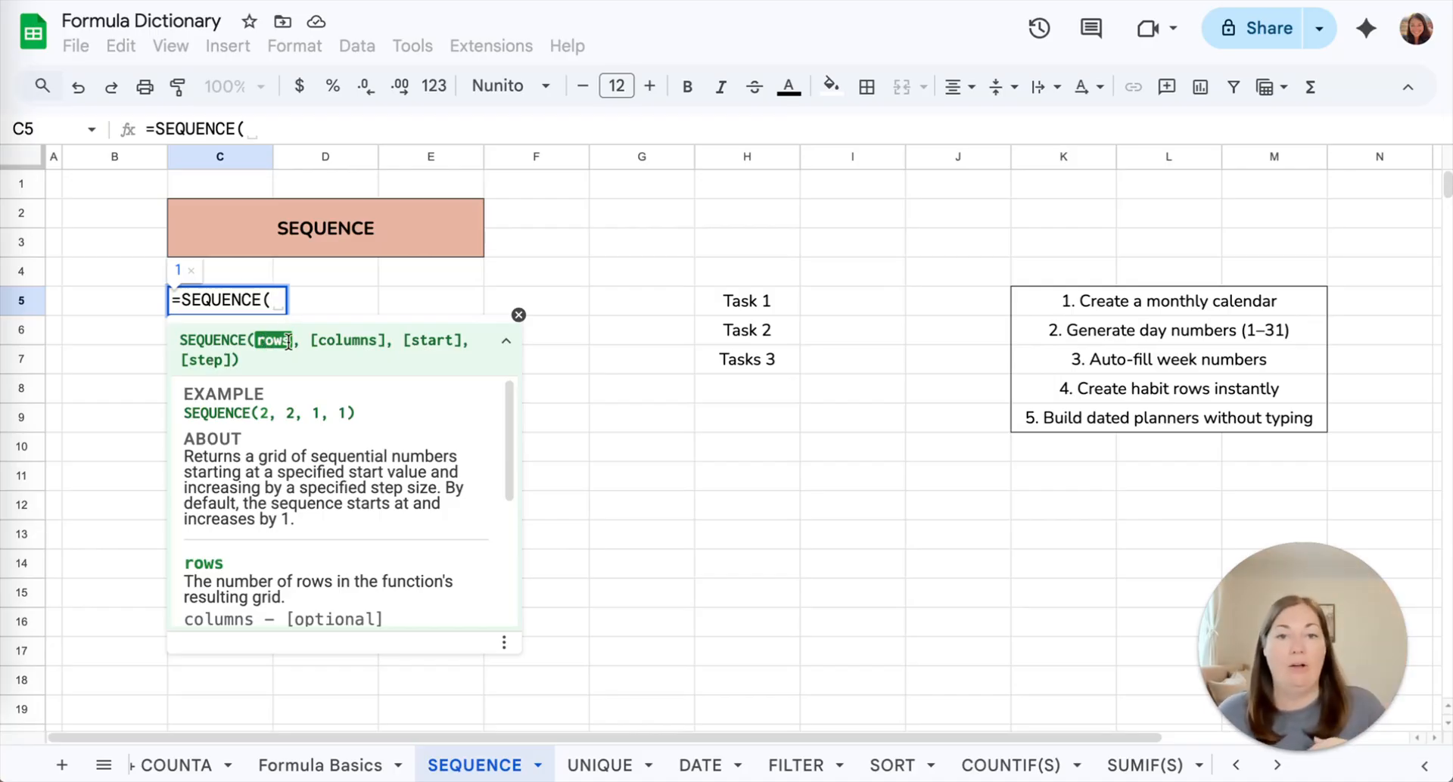
pyautogui.write('30')
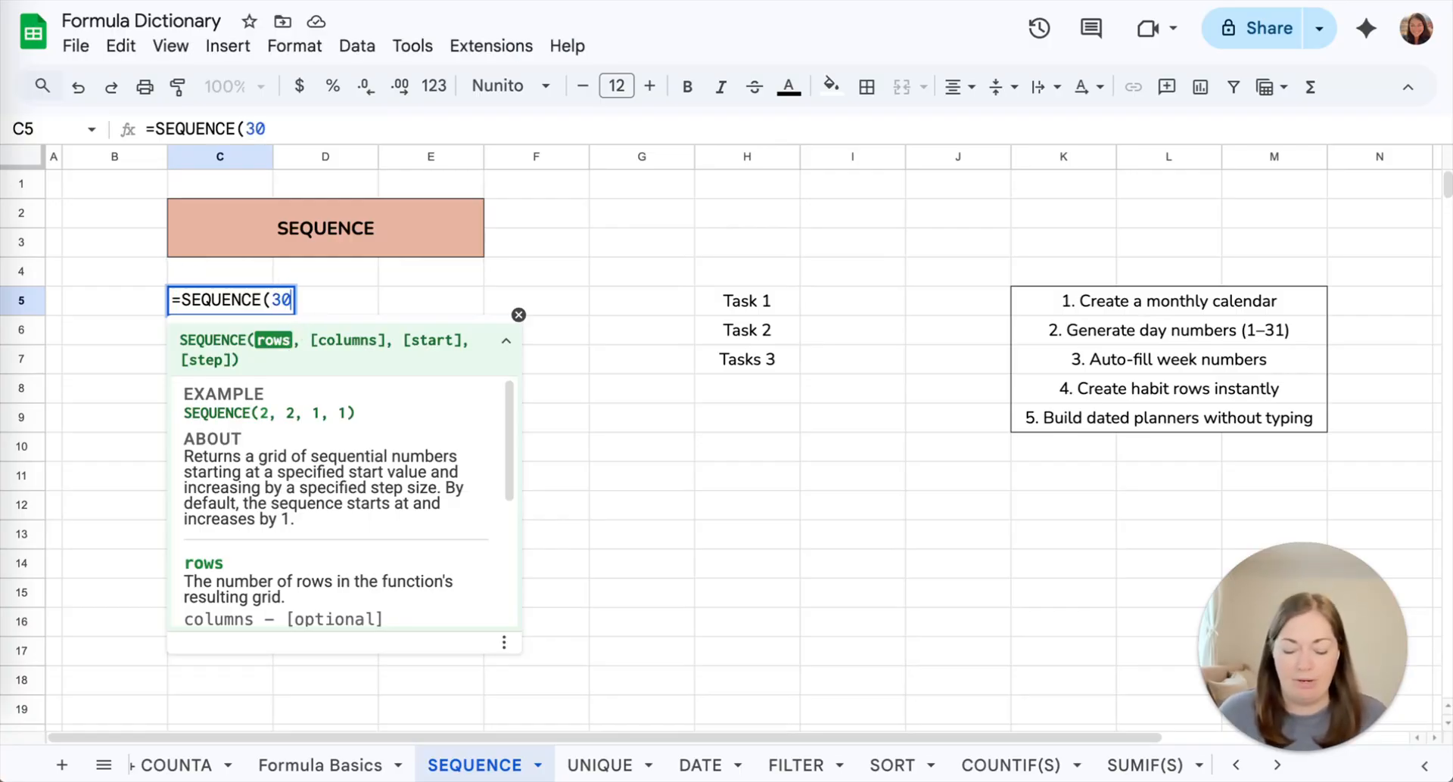
pyautogui.write(')')
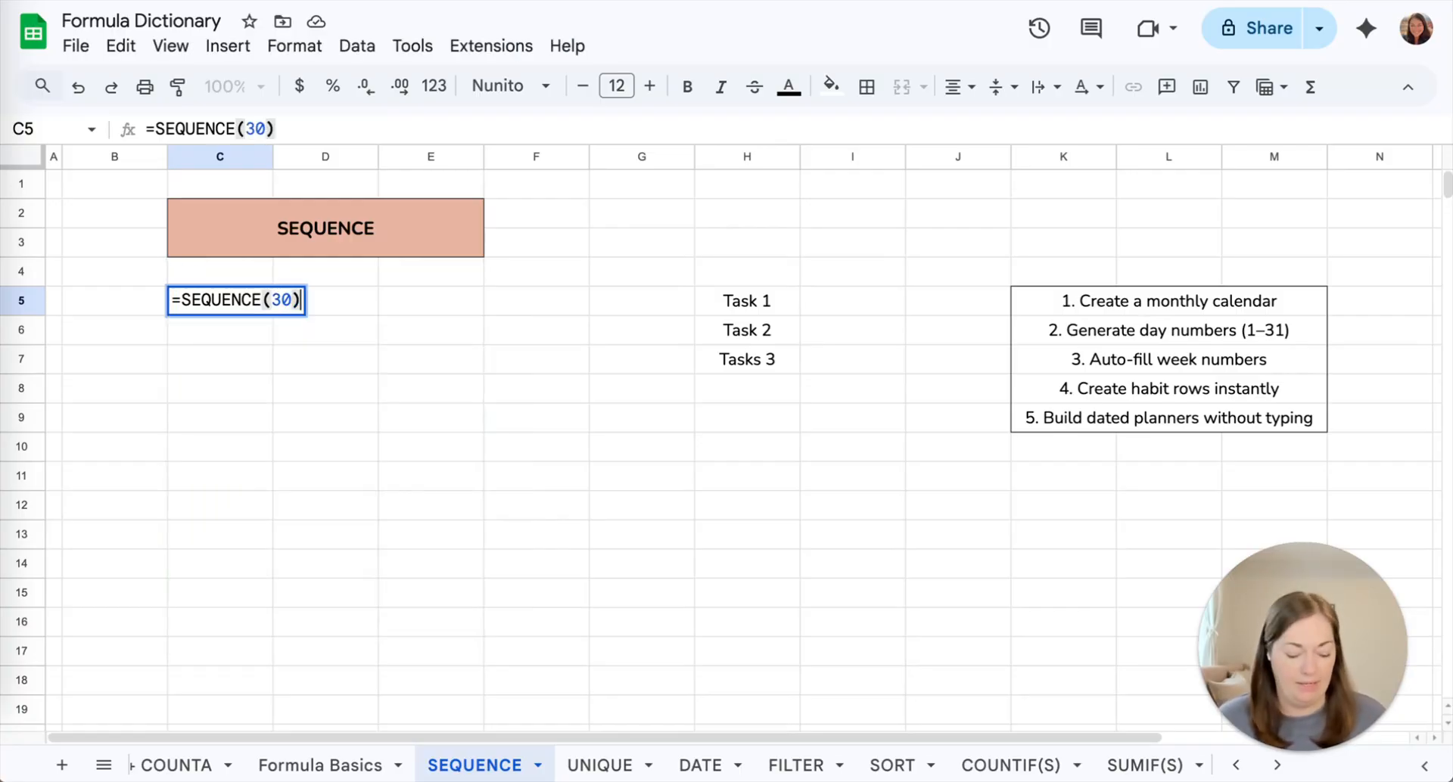
pyautogui.press('Return')
pyautogui.scroll(-10, 289, 503)
pyautogui.scroll(10, 289, 506)
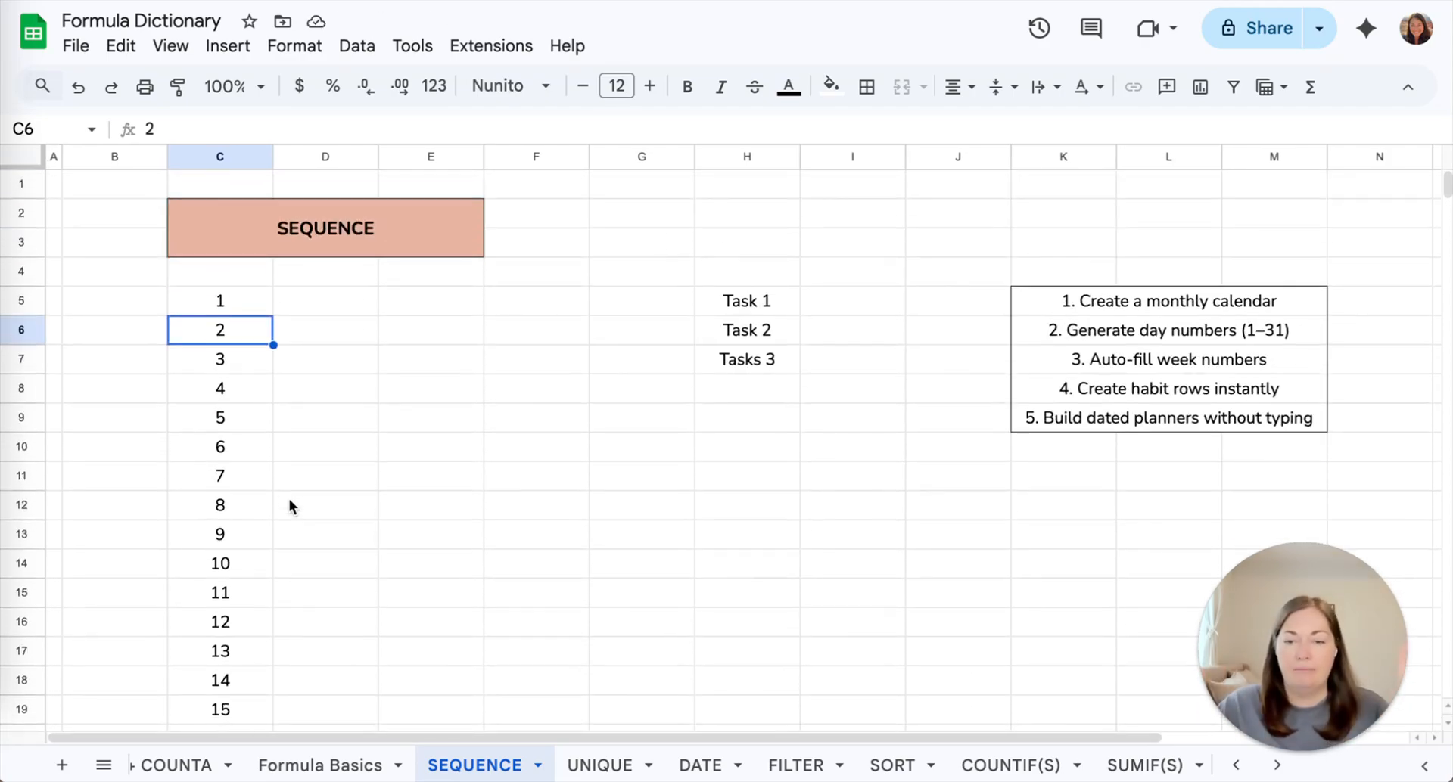
# Step: Try adding 31 by hand in cell C35, below the end of the generated sequence, and clear it again
pyautogui.doubleClick(217, 301)
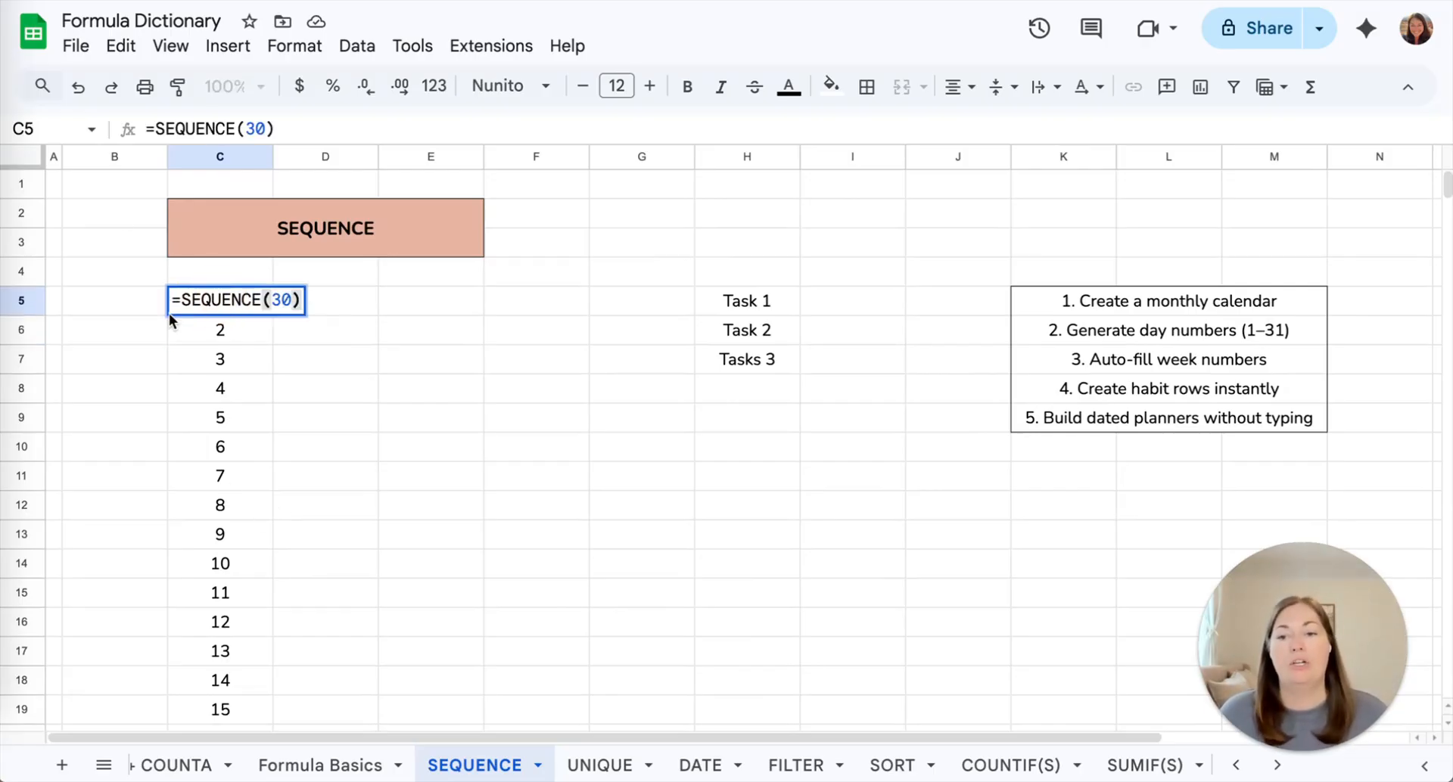
pyautogui.press('Return')
pyautogui.scroll(-7, 201, 463)
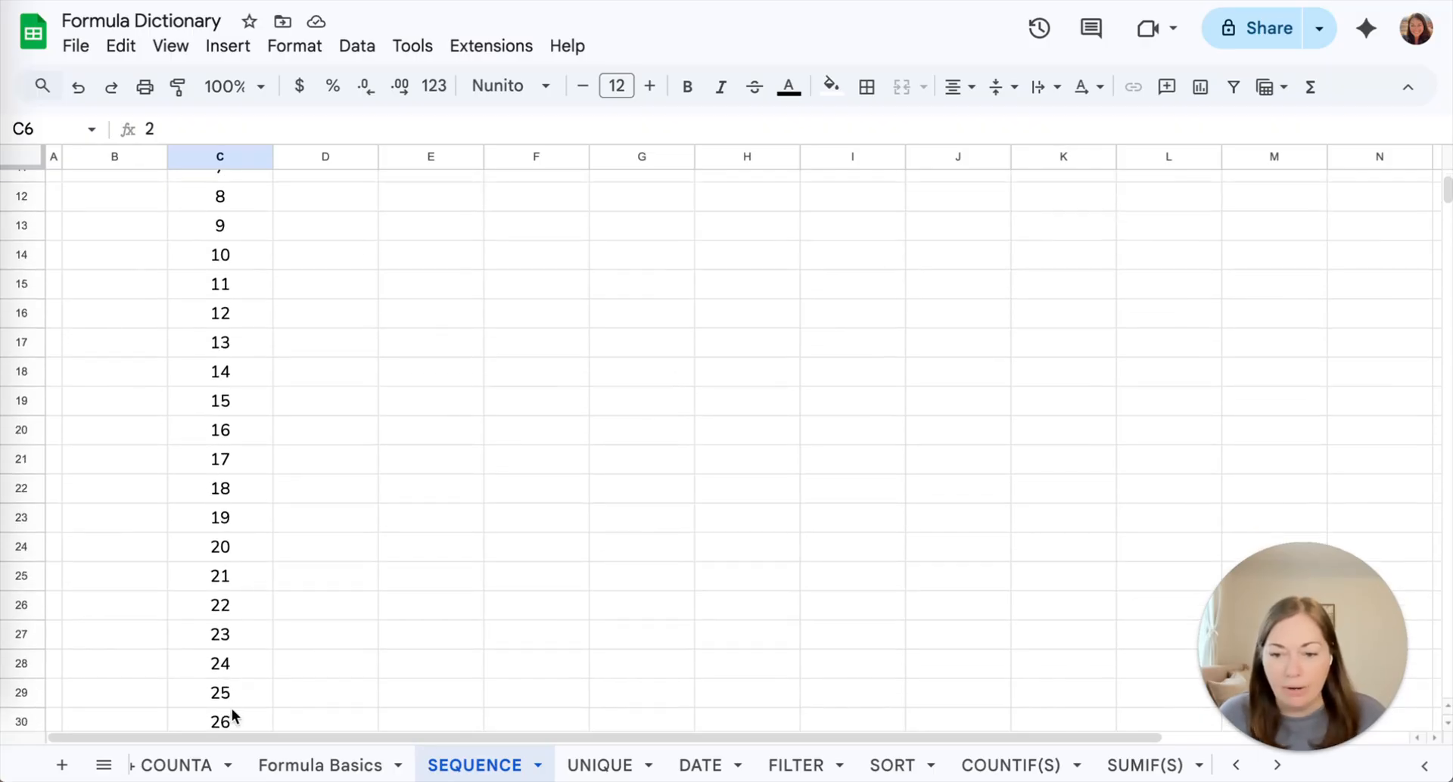
pyautogui.click(213, 557)
pyautogui.write('31')
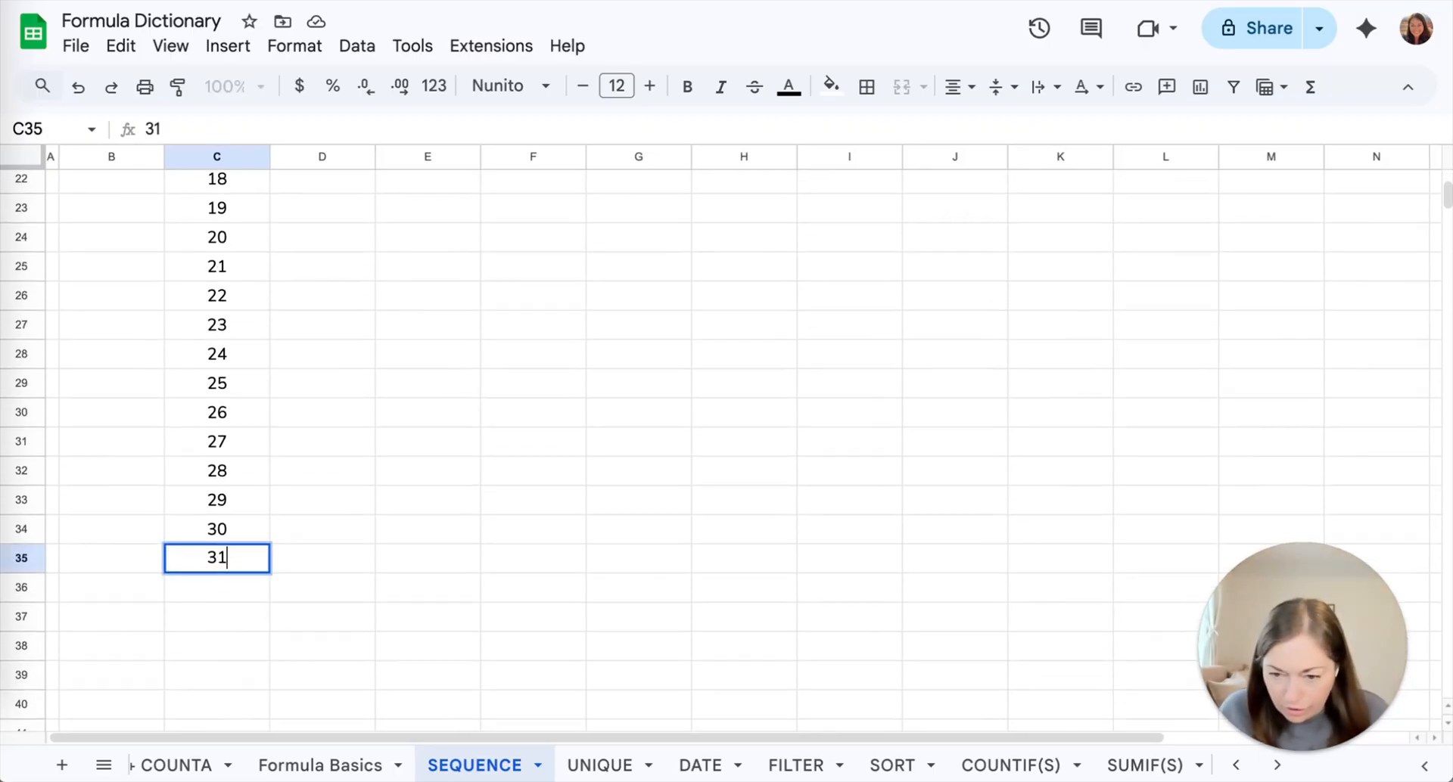
pyautogui.click(218, 592)
pyautogui.click(221, 563)
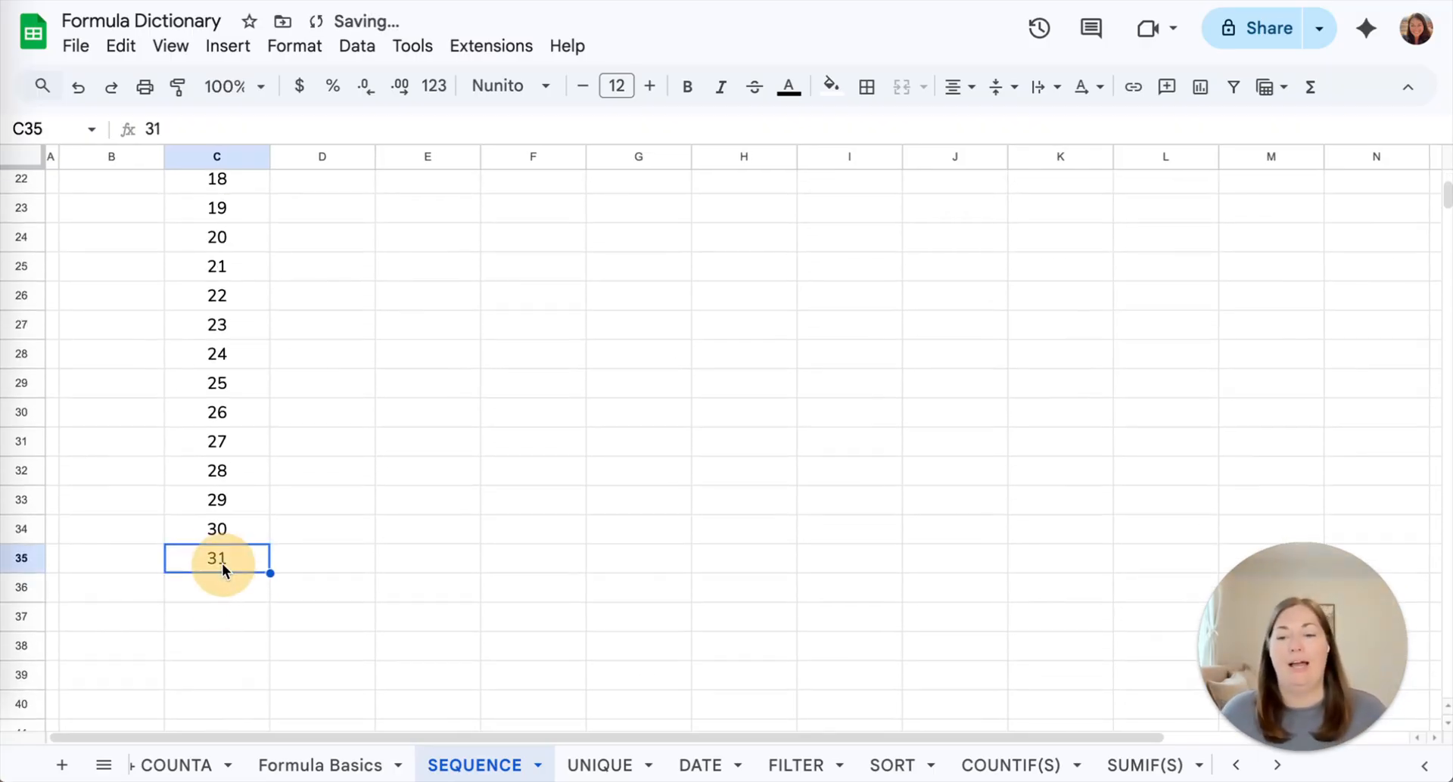
pyautogui.press('Delete')
# Step: Change the row count of the SEQUENCE formula in C5 to 50 and check the extended list
pyautogui.scroll(6, 295, 483)
pyautogui.scroll(2, 288, 469)
pyautogui.click(224, 301)
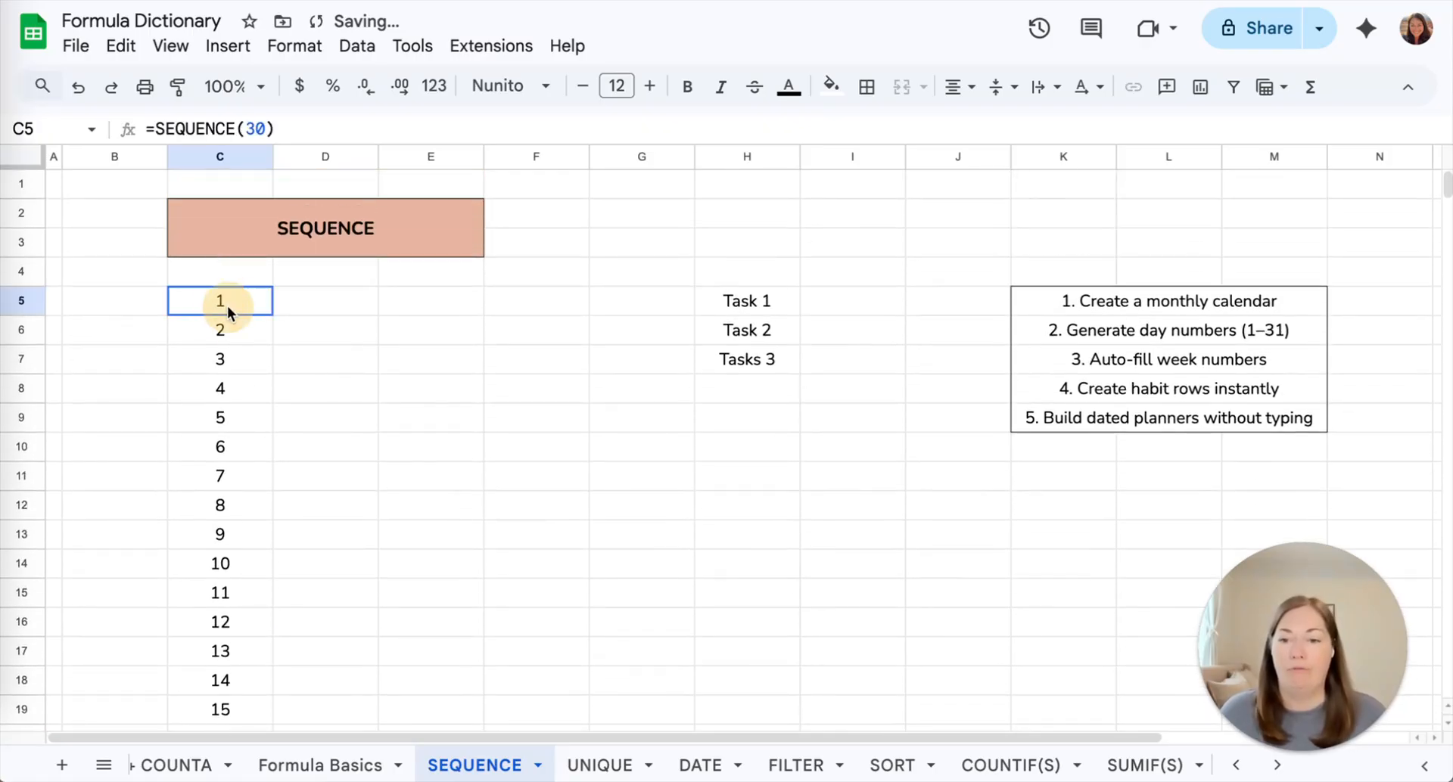
pyautogui.click(267, 125)
pyautogui.press('BackSpace')
pyautogui.press('BackSpace')
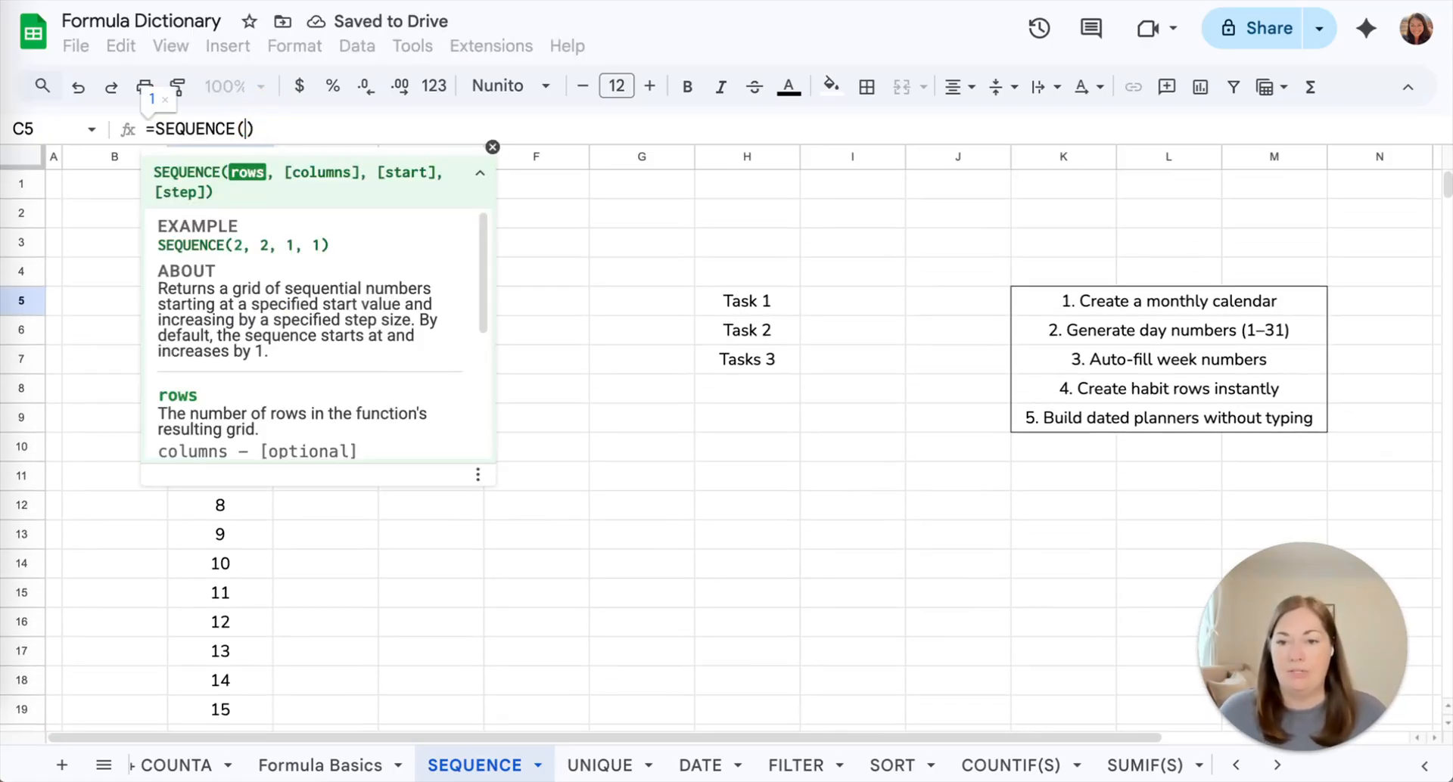
pyautogui.write('50')
pyautogui.press('Return')
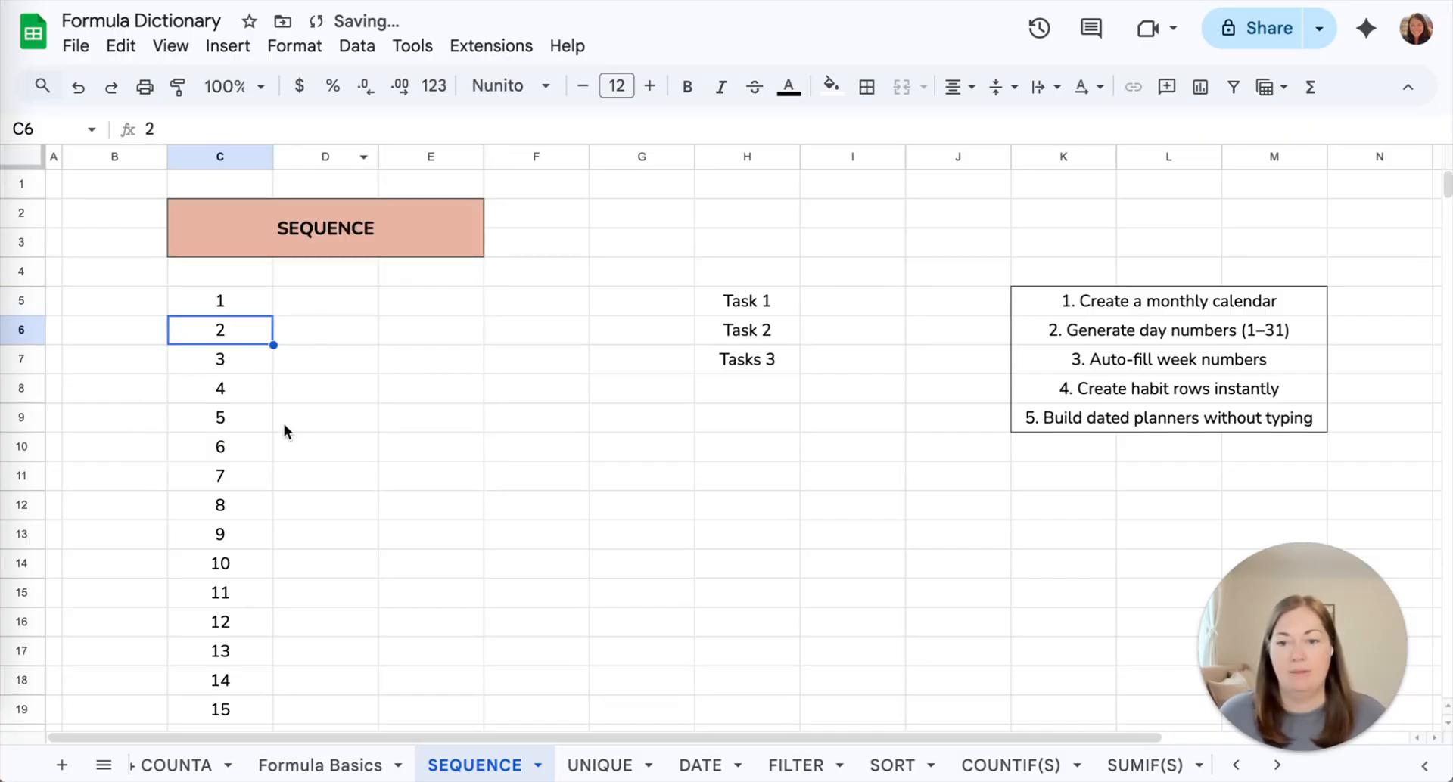
pyautogui.scroll(-15, 284, 424)
pyautogui.scroll(15, 283, 427)
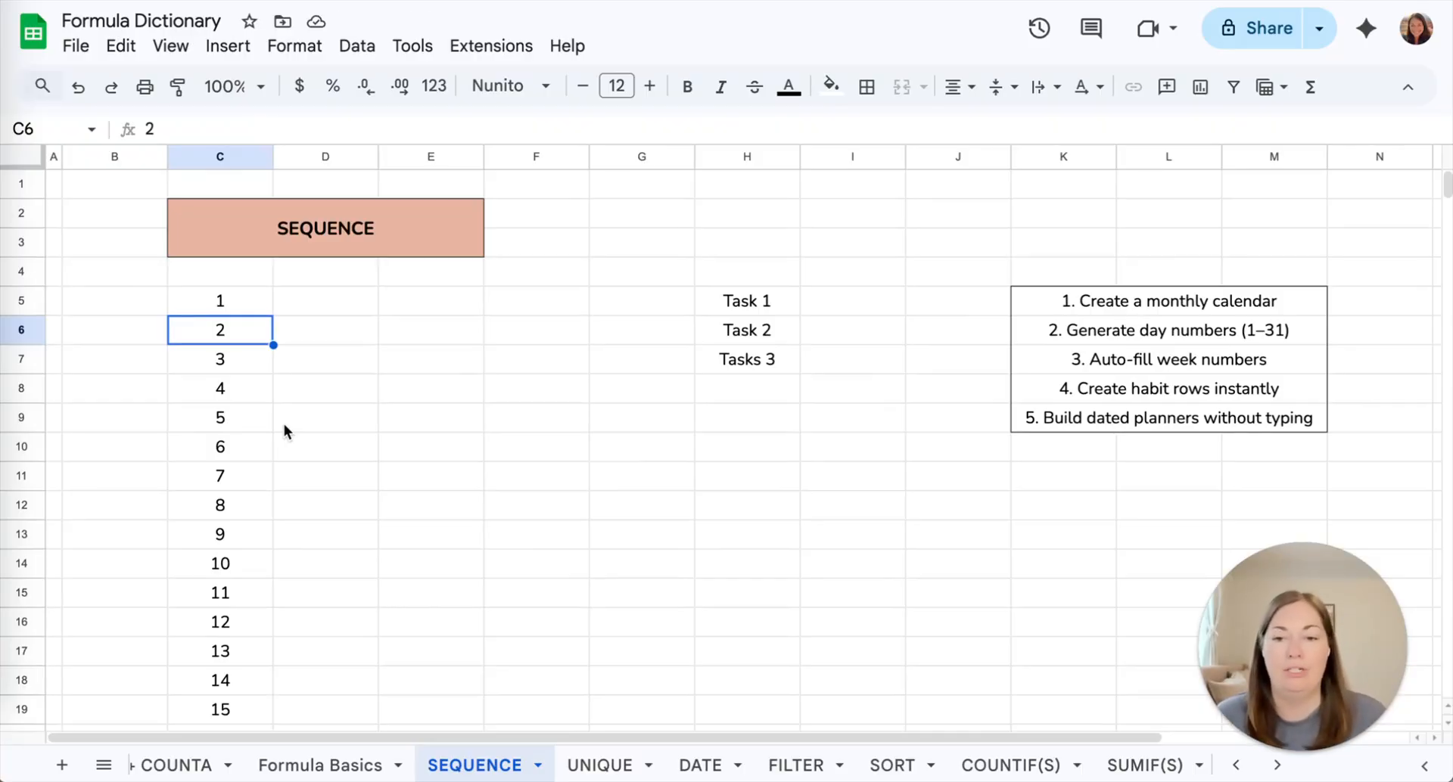
# Step: Enter the formula =SEQUENCE(10,1,1,4) in cell E5
pyautogui.click(412, 304)
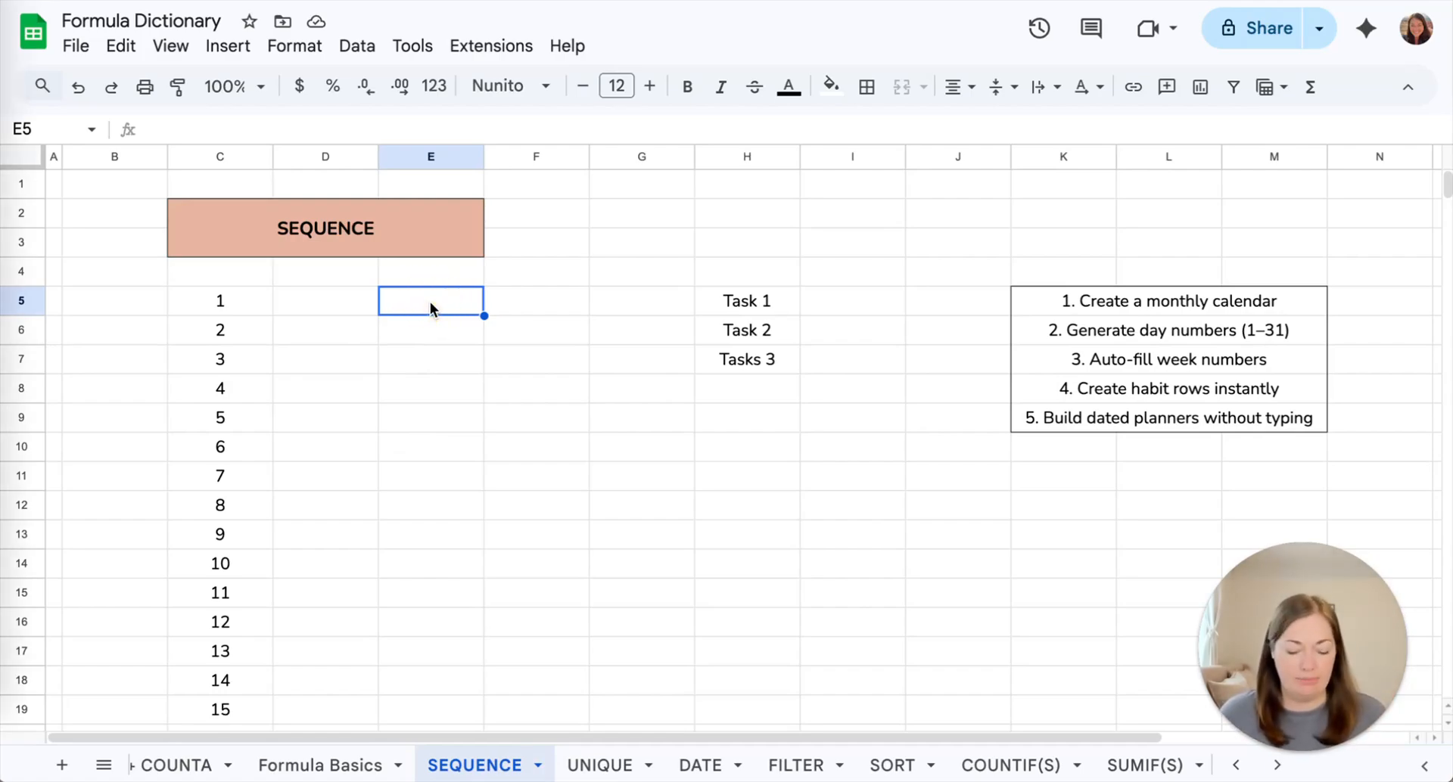
pyautogui.write('=seq')
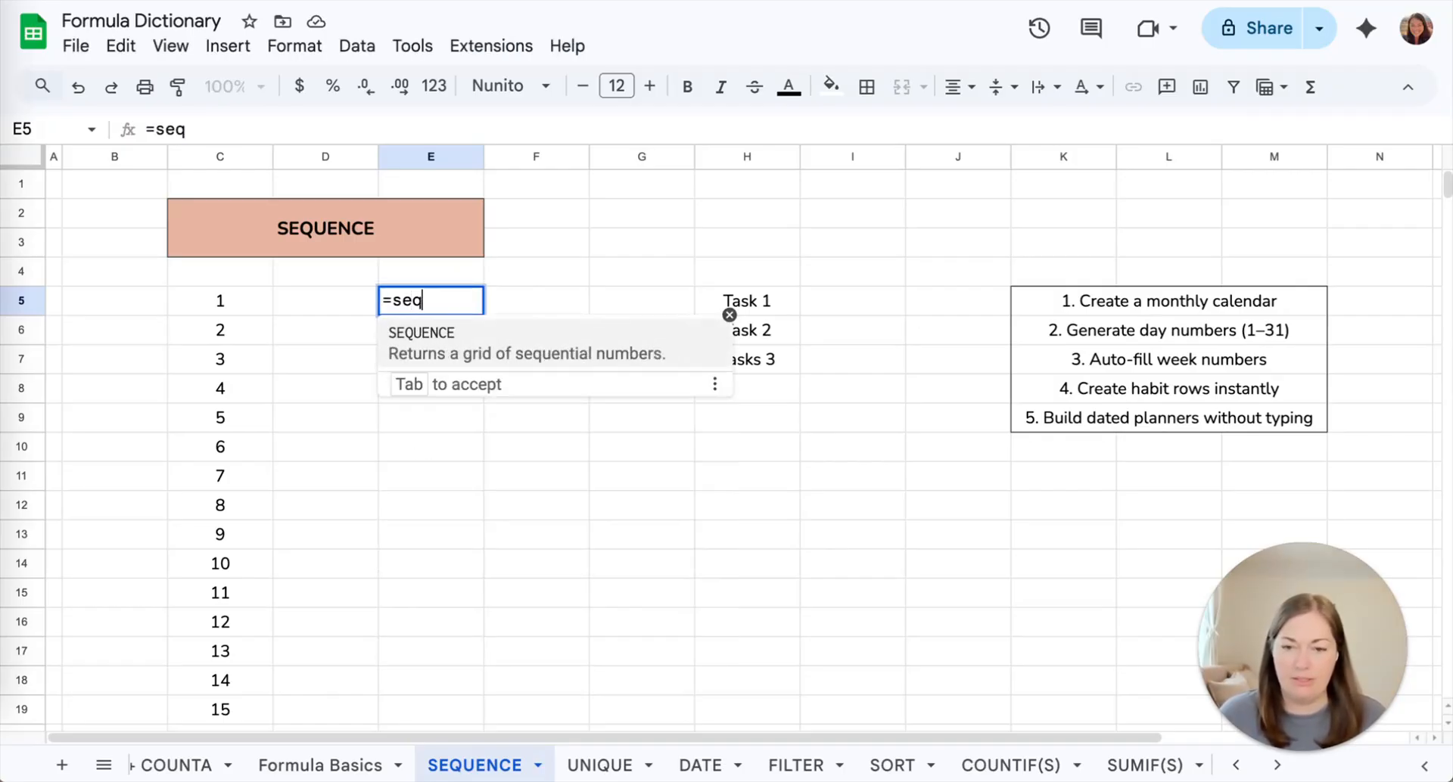
pyautogui.click(443, 338)
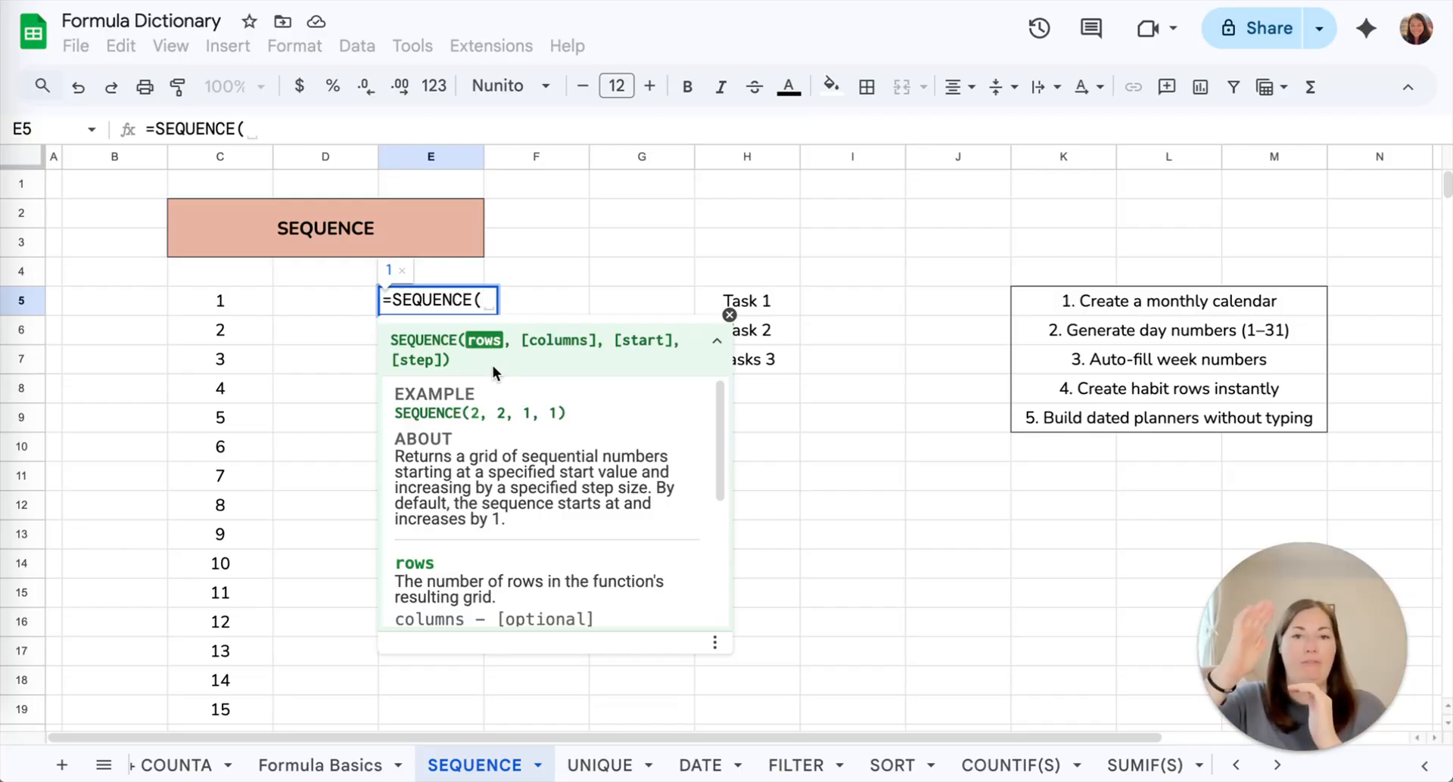
pyautogui.write('10,')
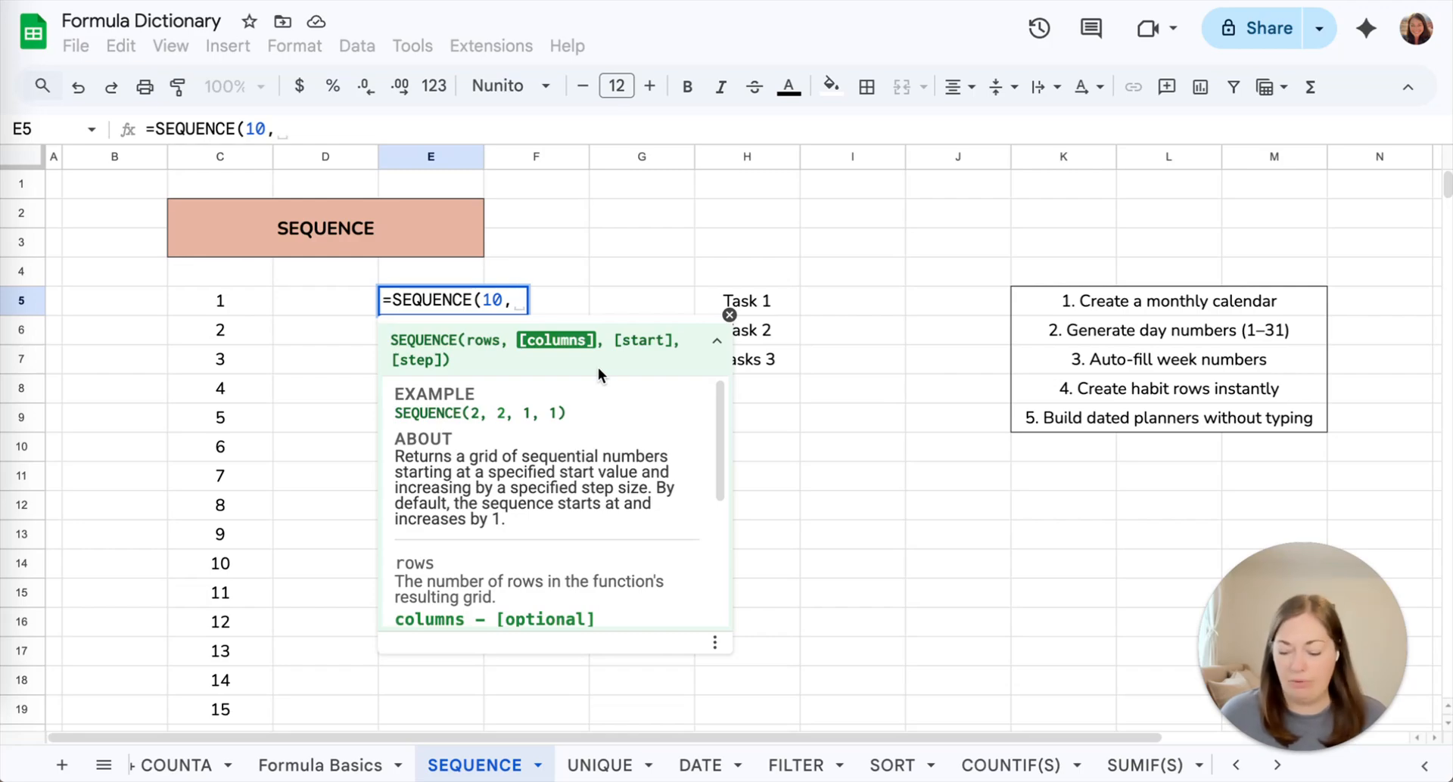
pyautogui.write('1,')
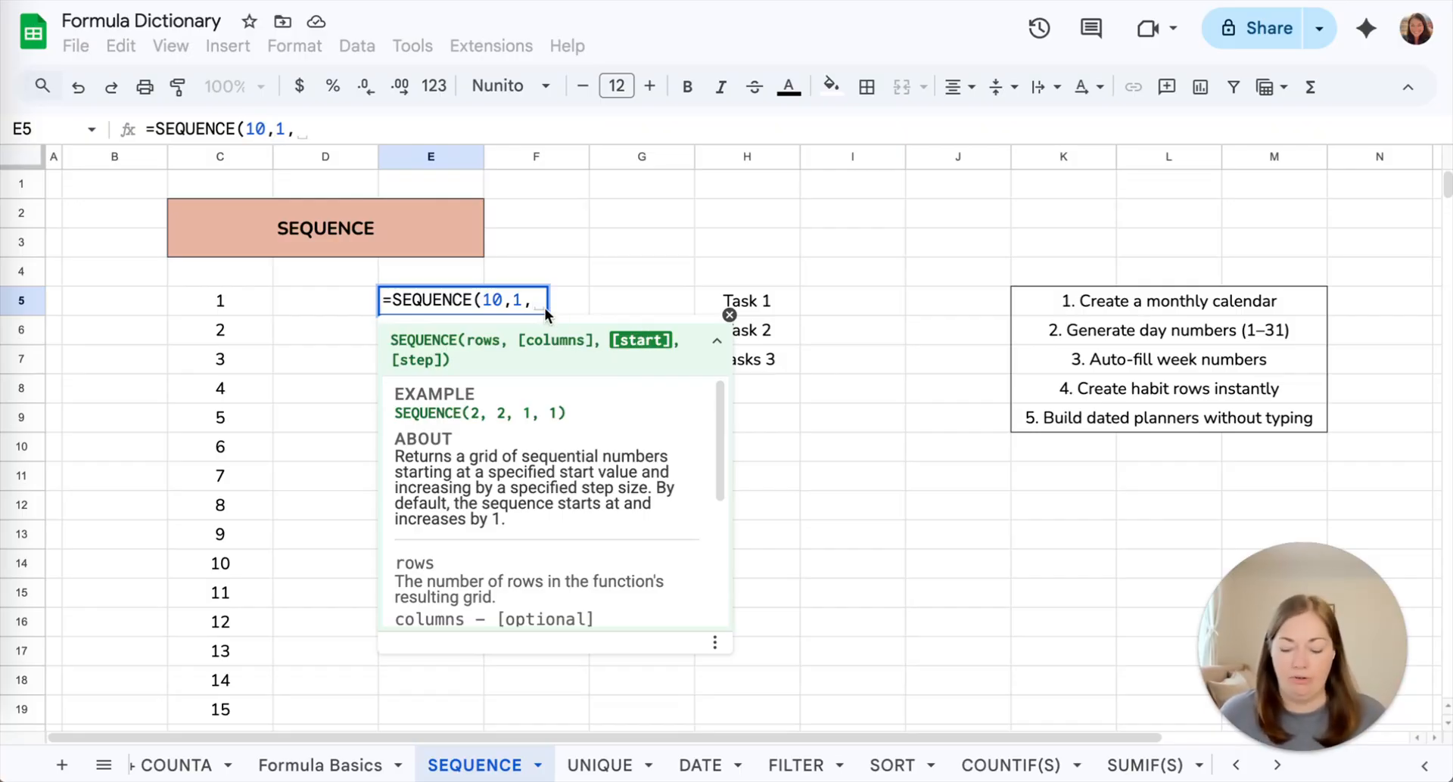
pyautogui.write('1,')
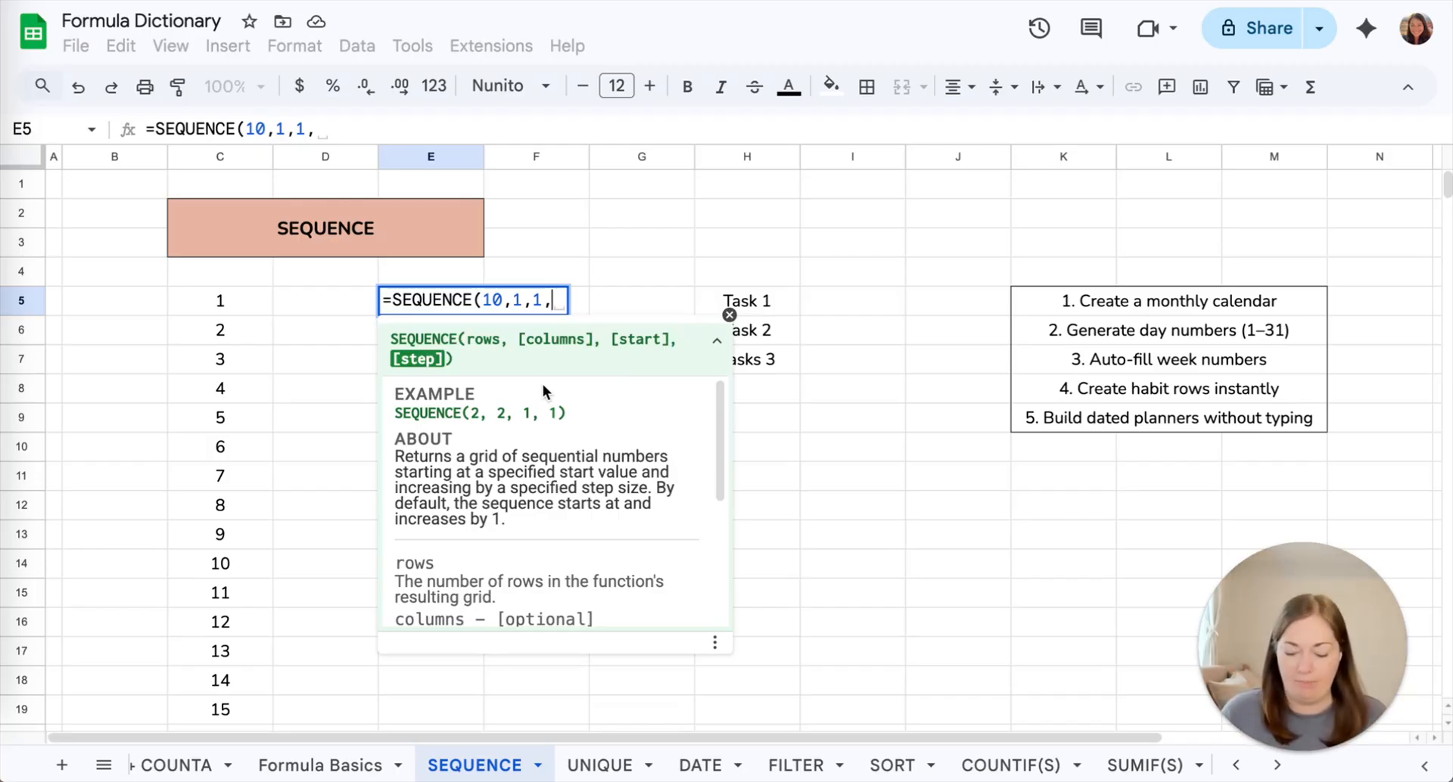
pyautogui.write('4)')
pyautogui.press('Return')
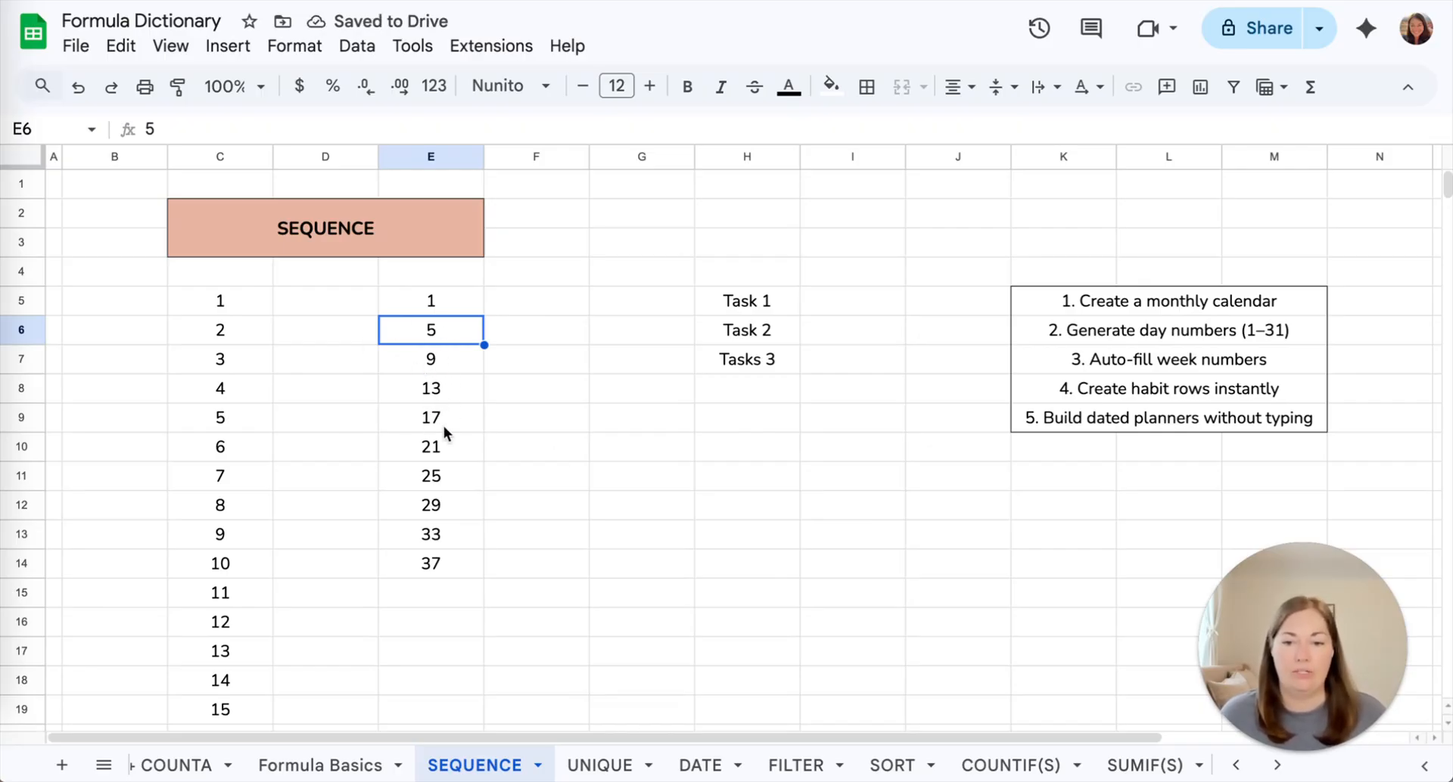
# Step: Change the step argument of the SEQUENCE formula in E5 to 5
pyautogui.click(457, 301)
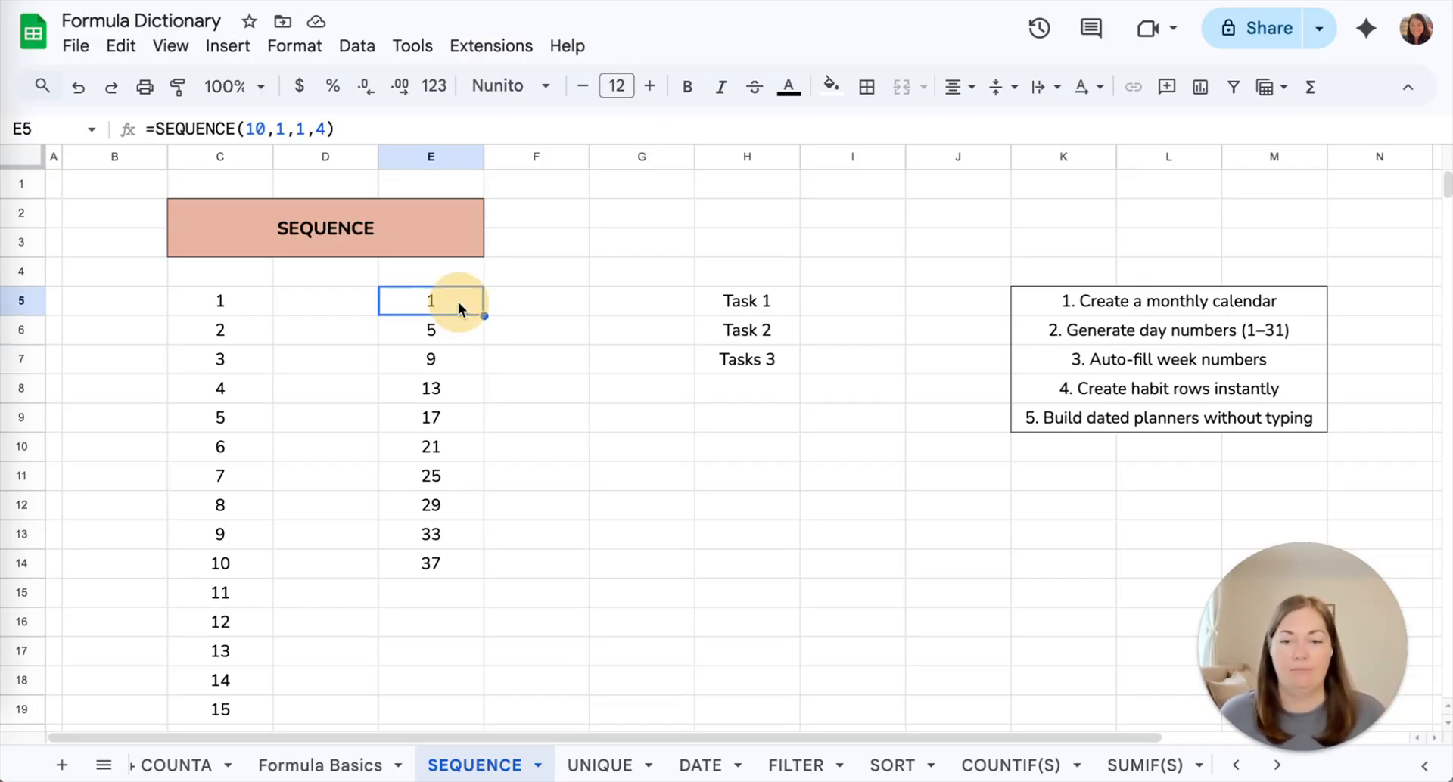
pyautogui.doubleClick(457, 301)
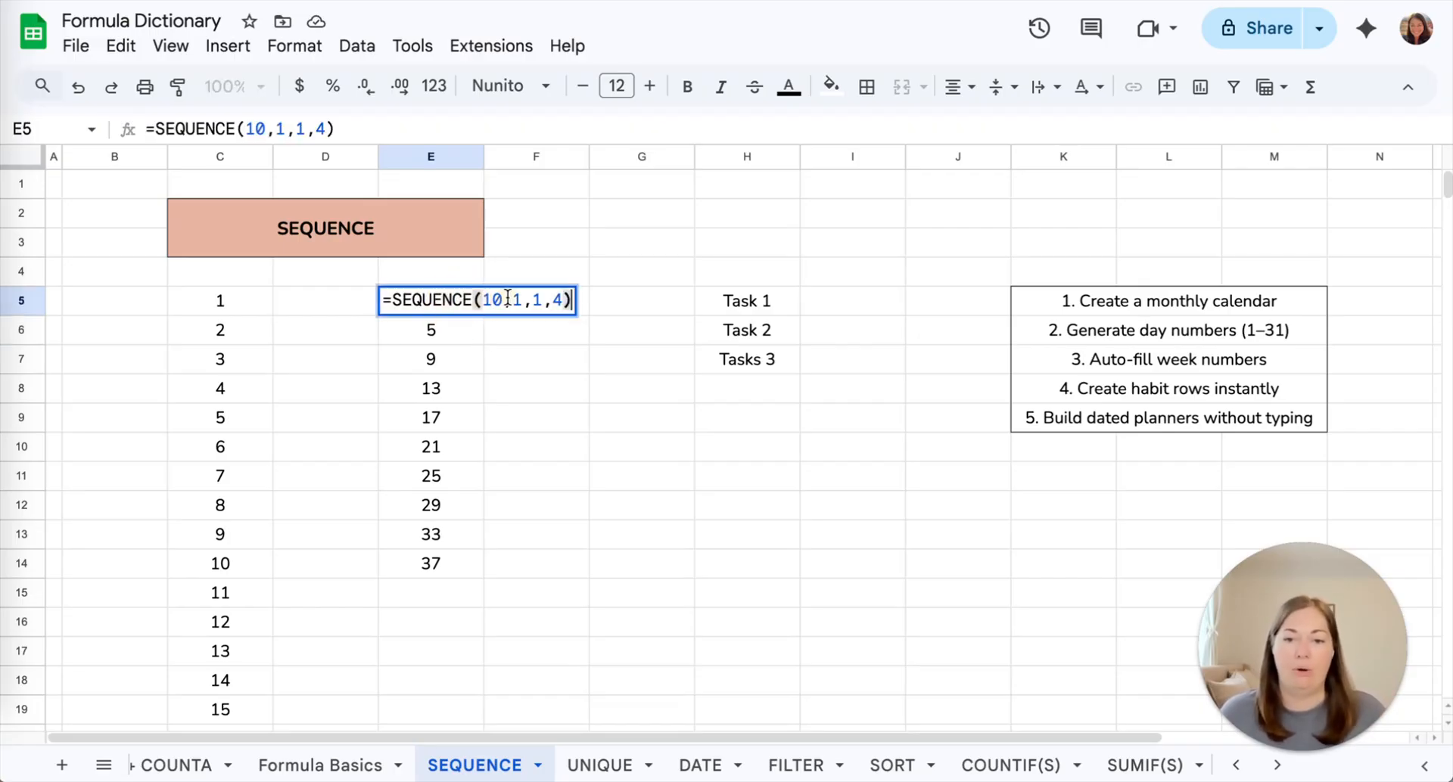
pyautogui.click(573, 301)
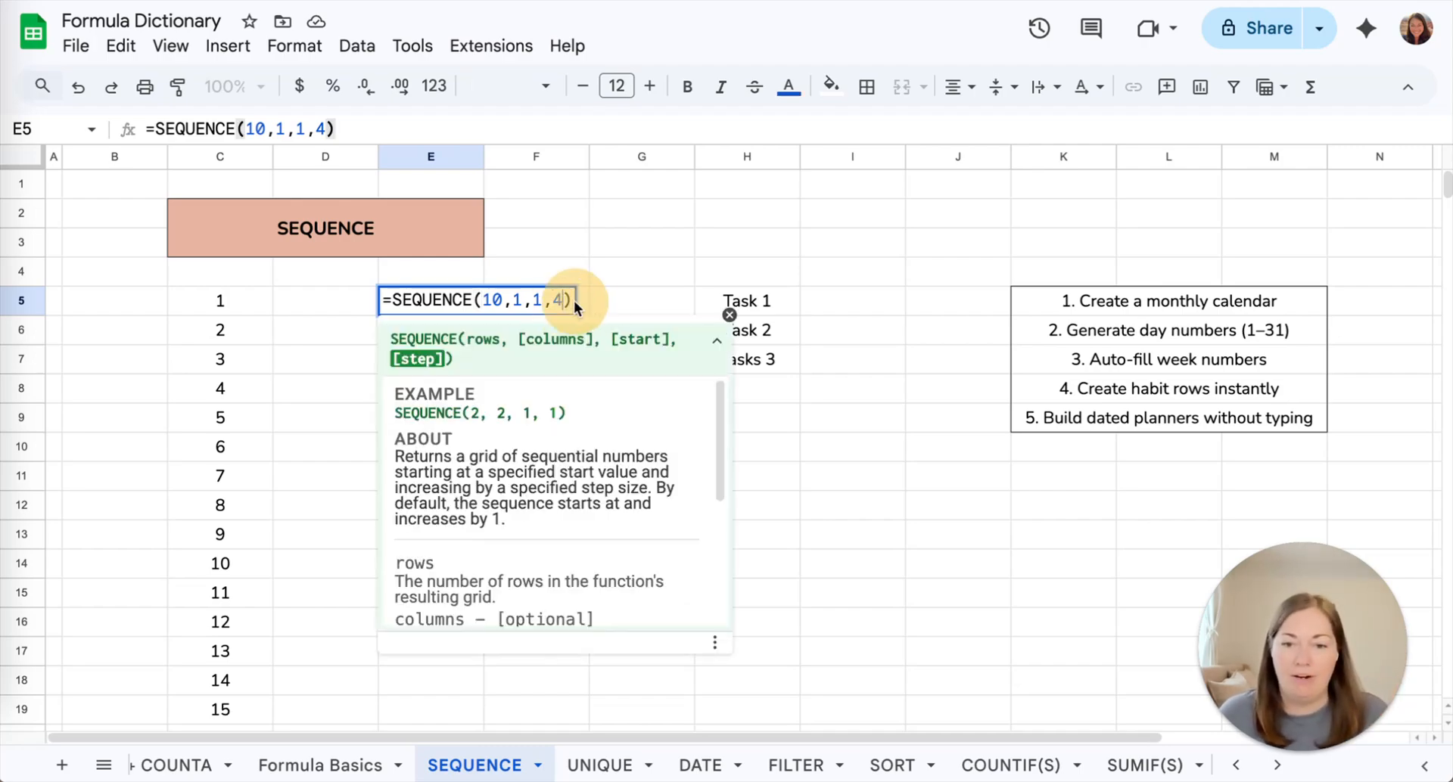
pyautogui.press('BackSpace')
pyautogui.write('5')
pyautogui.press('Return')
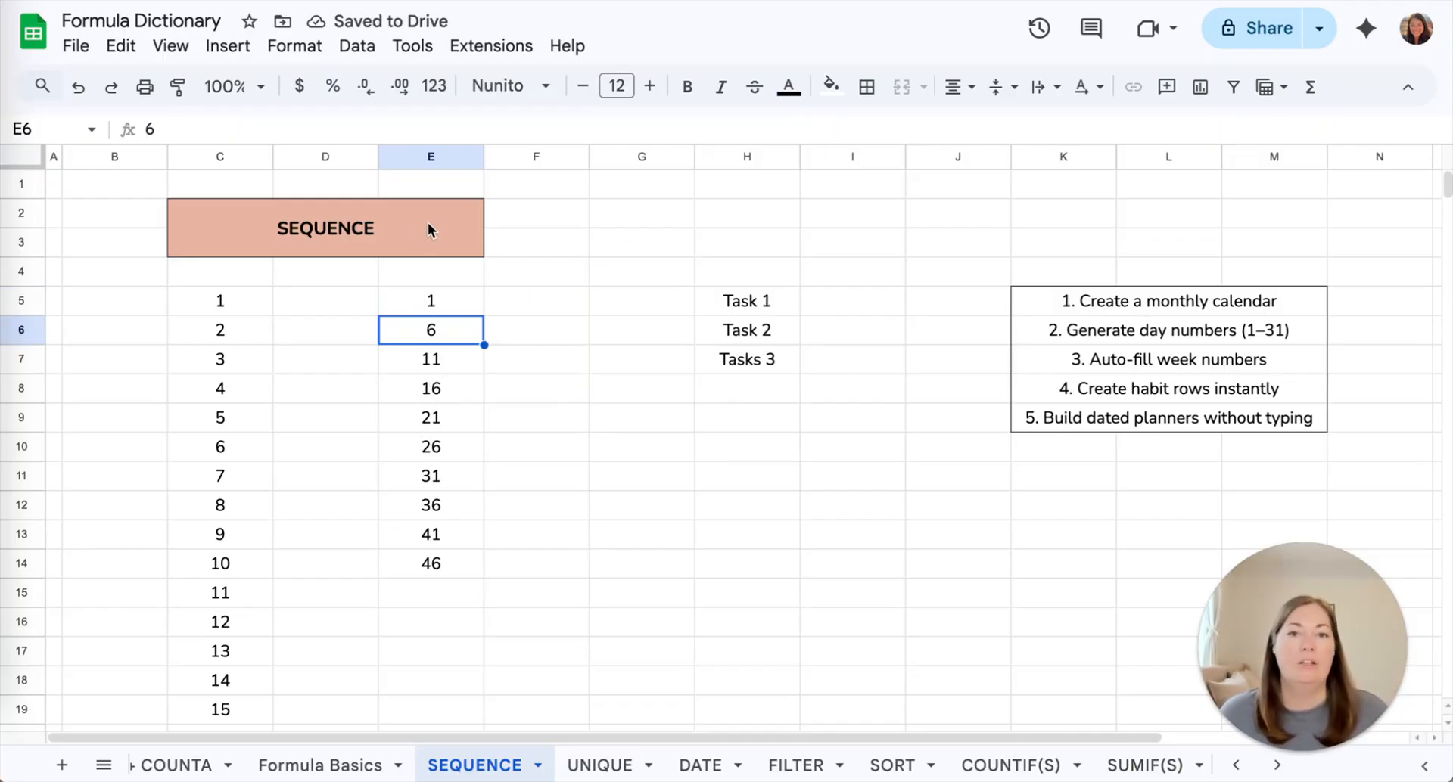
# Step: Change the step argument of the SEQUENCE formula in E5 to 2
pyautogui.doubleClick(442, 302)
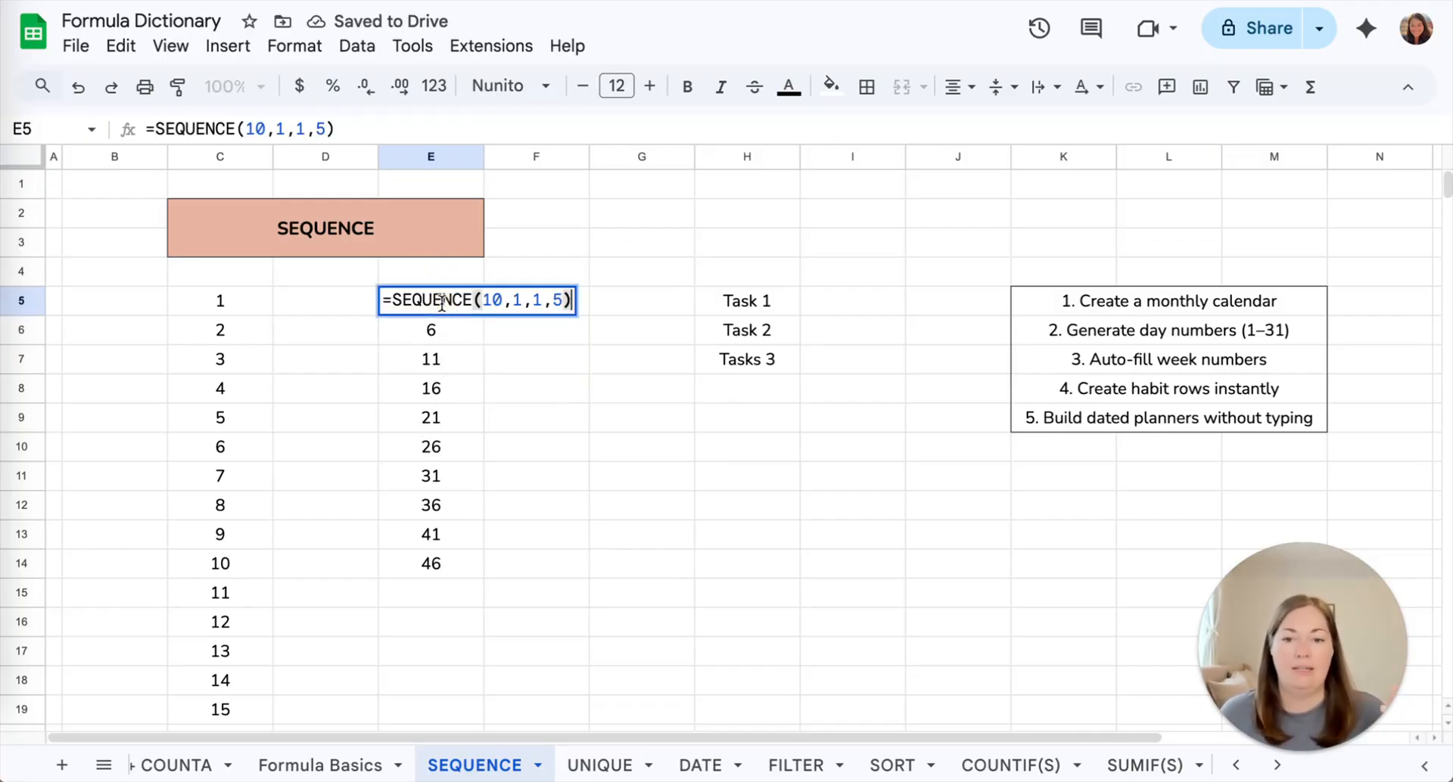
pyautogui.click(564, 296)
pyautogui.press('BackSpace')
pyautogui.write('2')
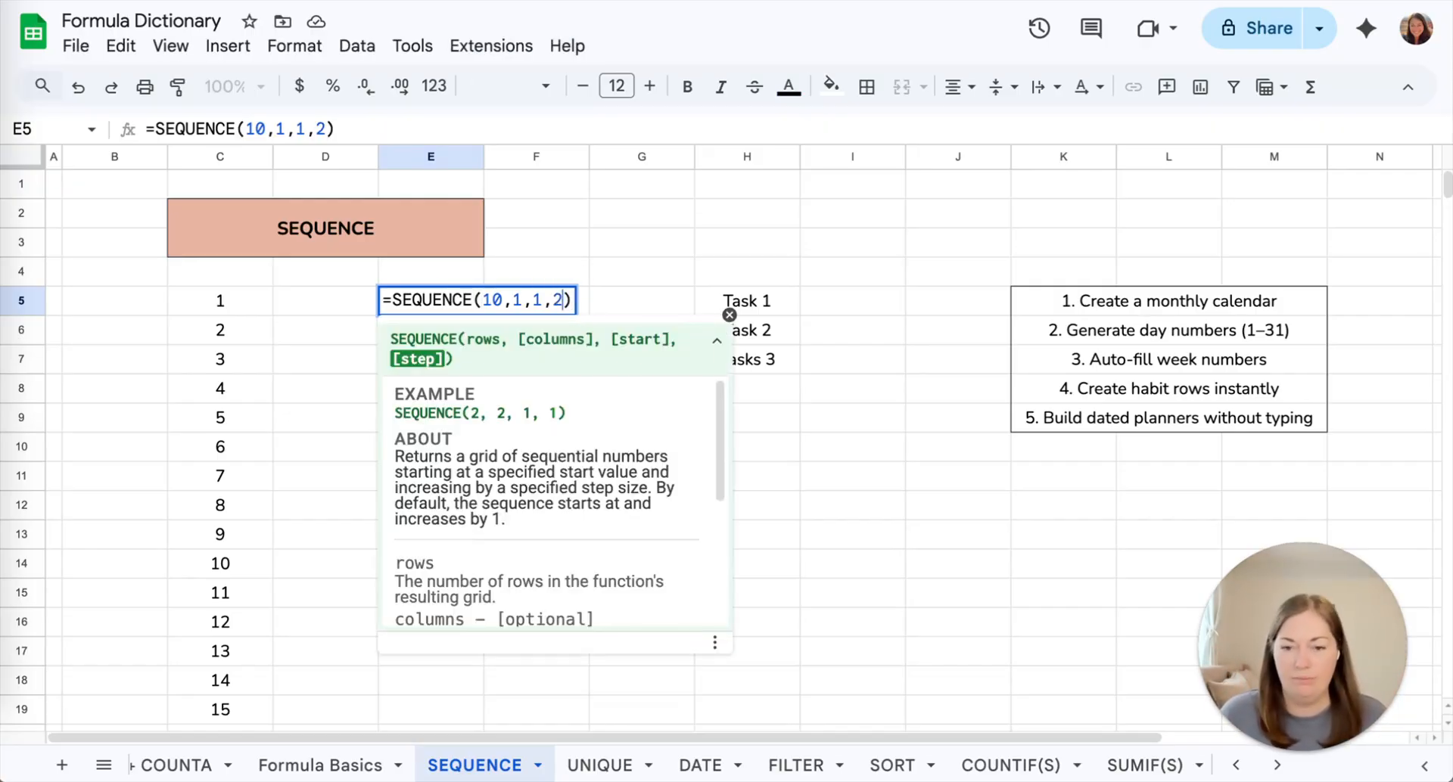
pyautogui.press('Return')
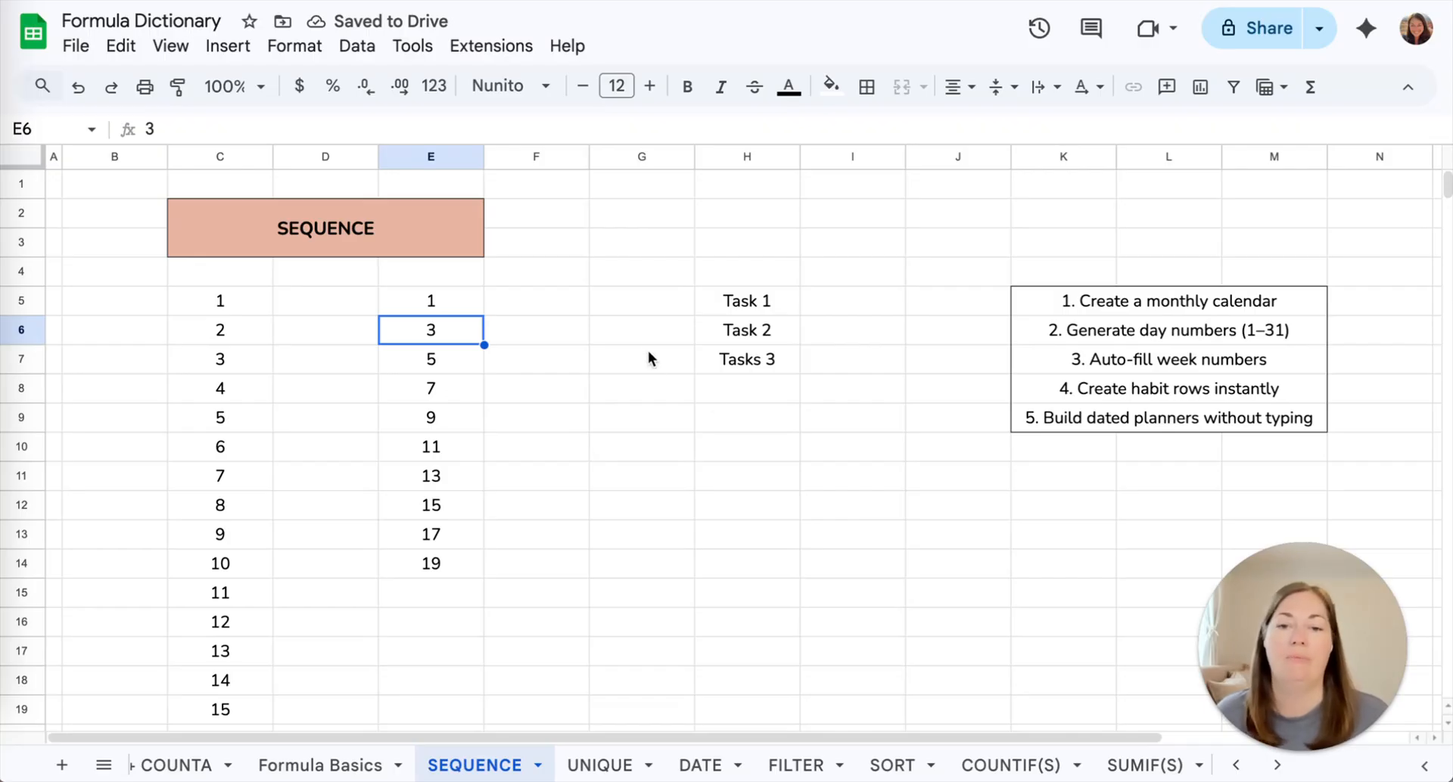
# Step: Review the arguments of the SEQUENCE formula in E5 without changing them
pyautogui.click(416, 306)
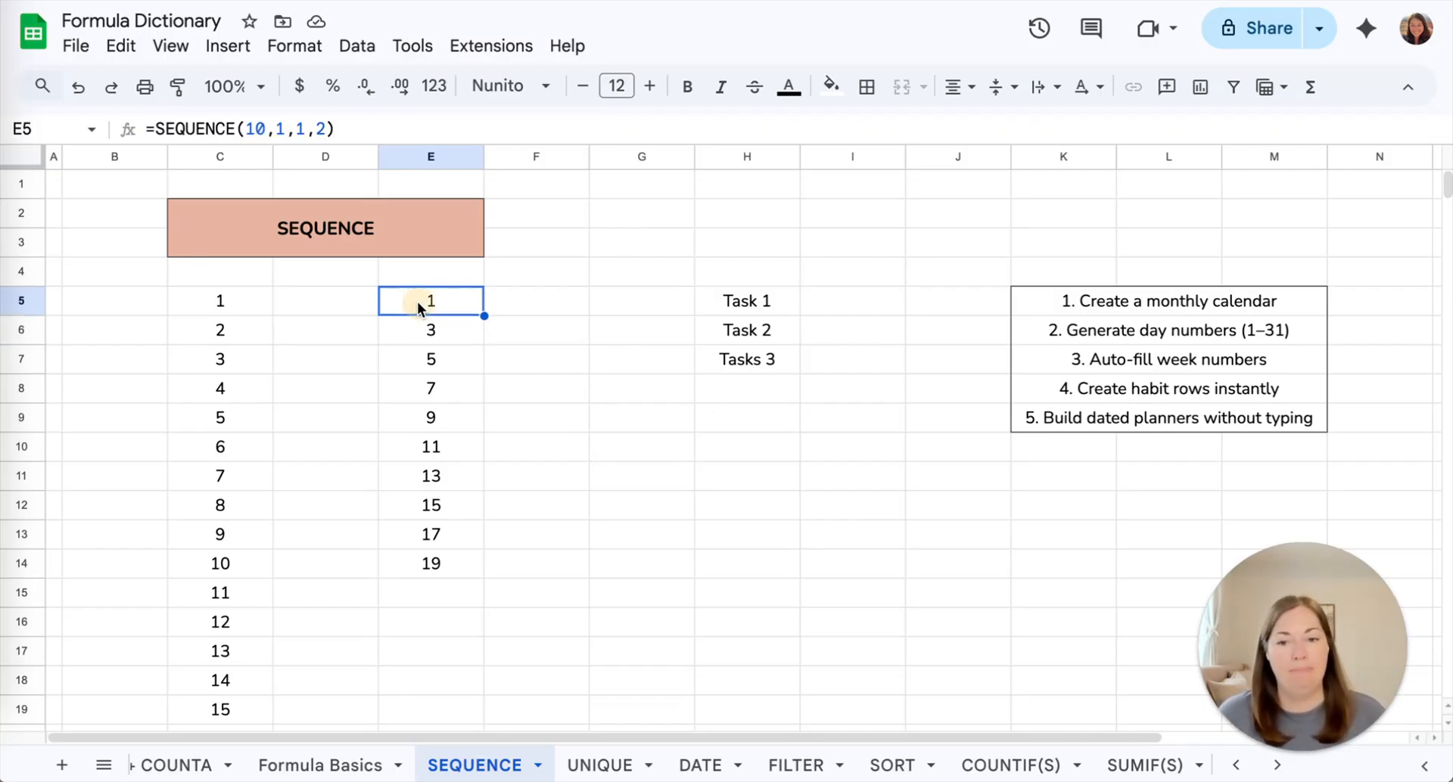
pyautogui.doubleClick(425, 303)
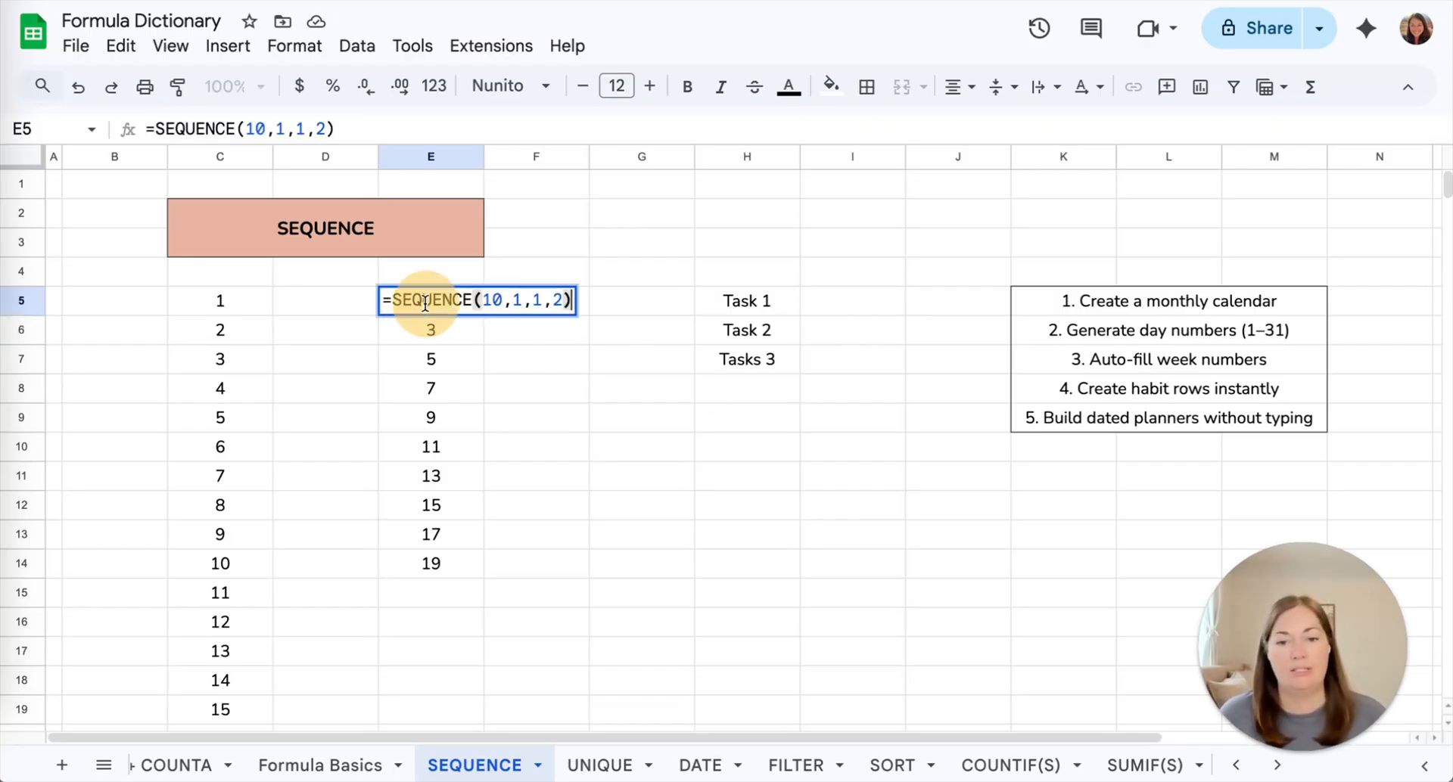
pyautogui.click(564, 300)
pyautogui.press('Return')
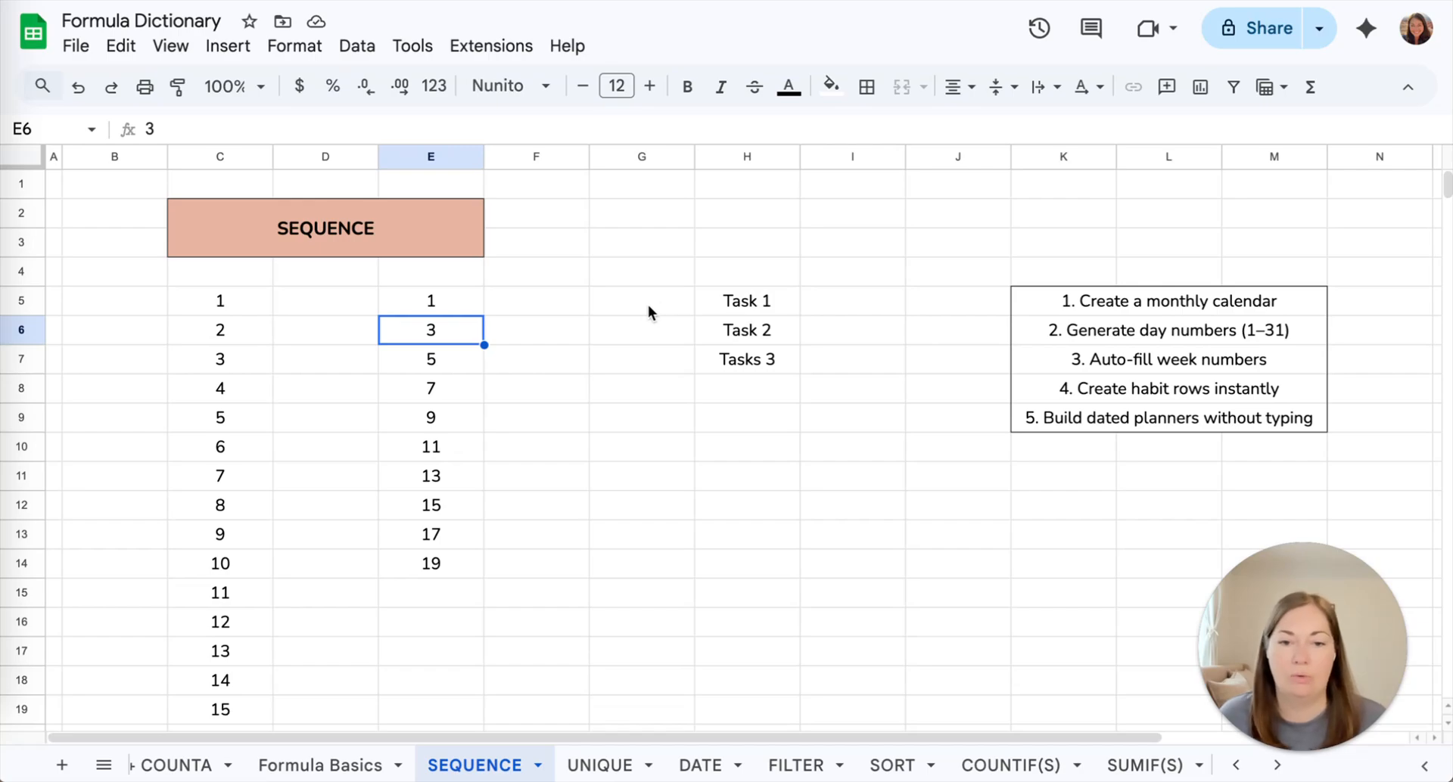
# Step: Enter the formula =SEQUENCE(COUNTA(H5:H14)) in G5 to number the rows of the task list
pyautogui.click(647, 306)
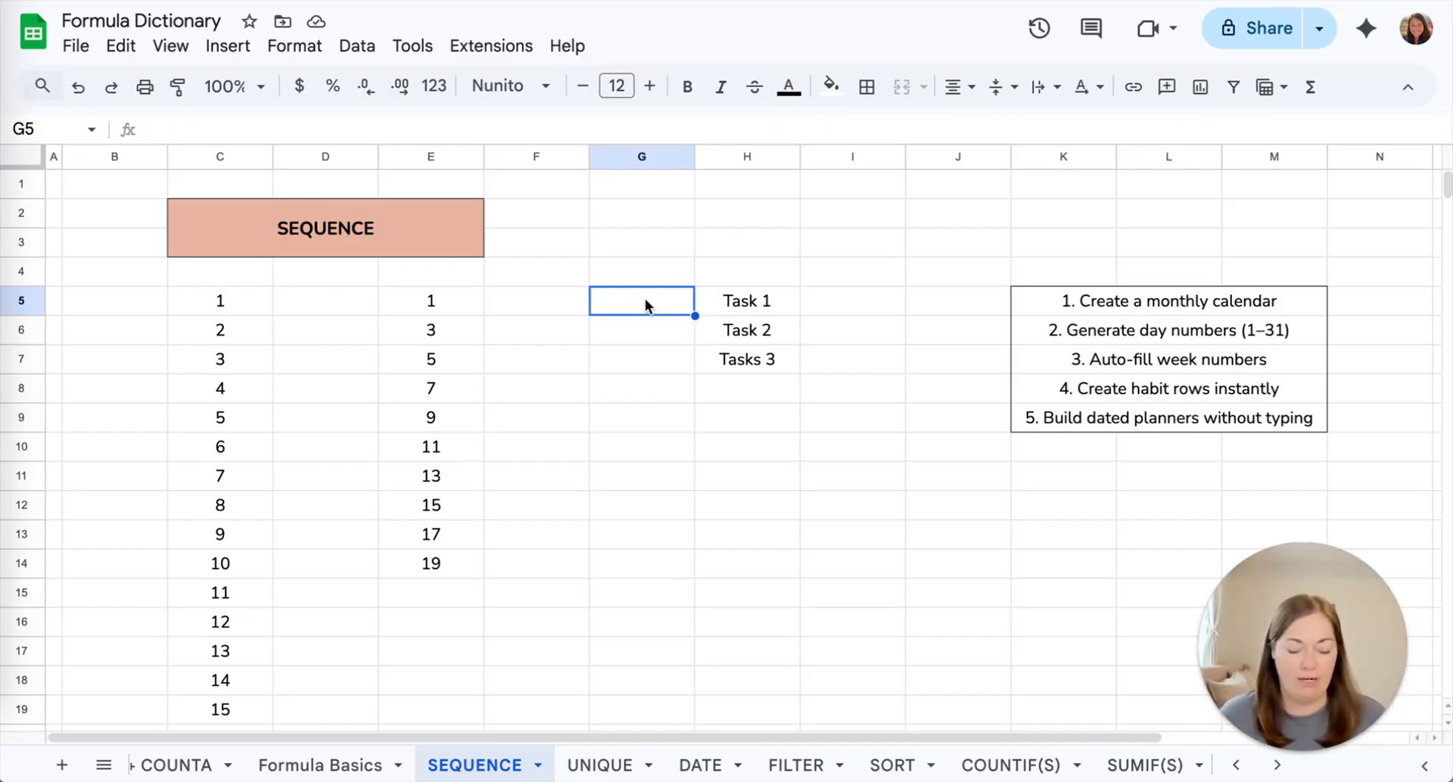
pyautogui.write('=seq')
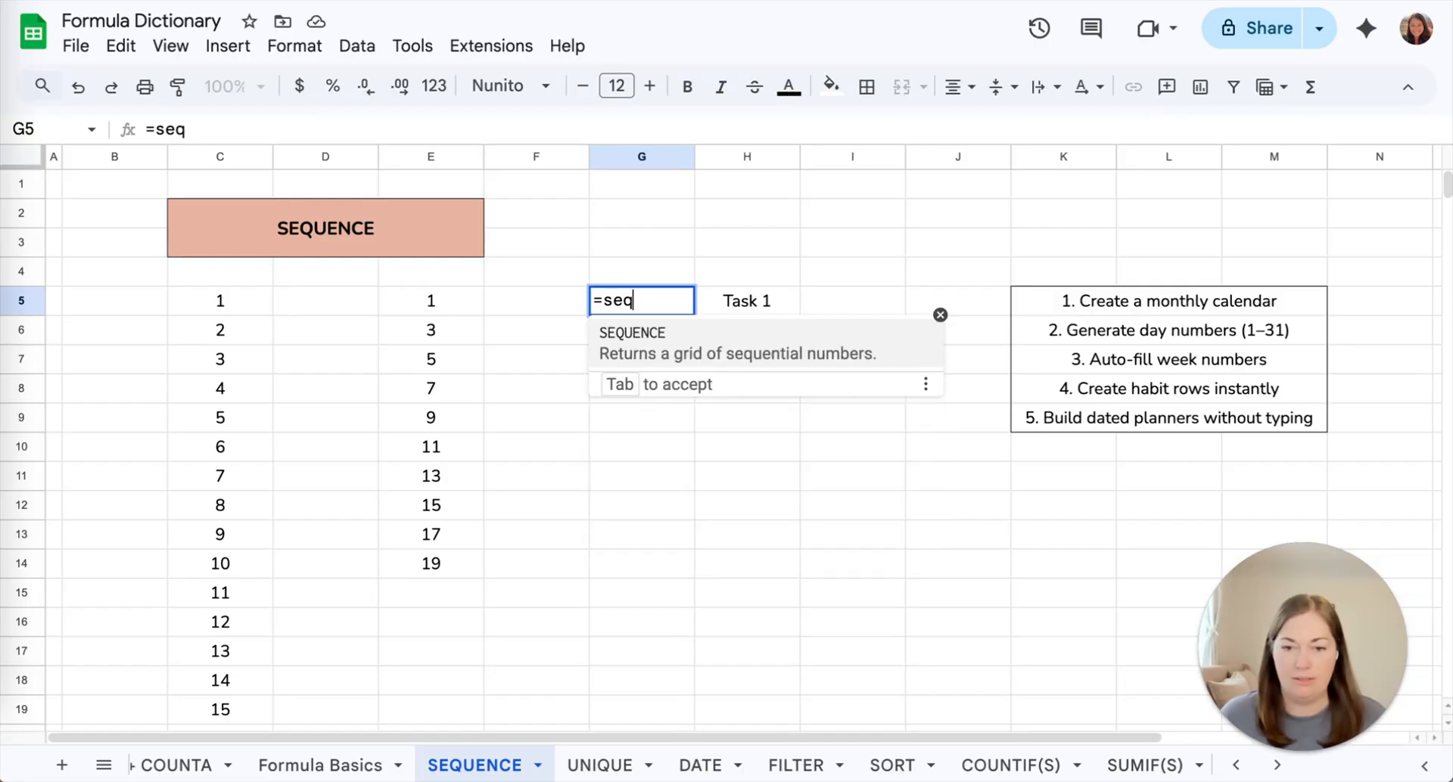
pyautogui.click(656, 334)
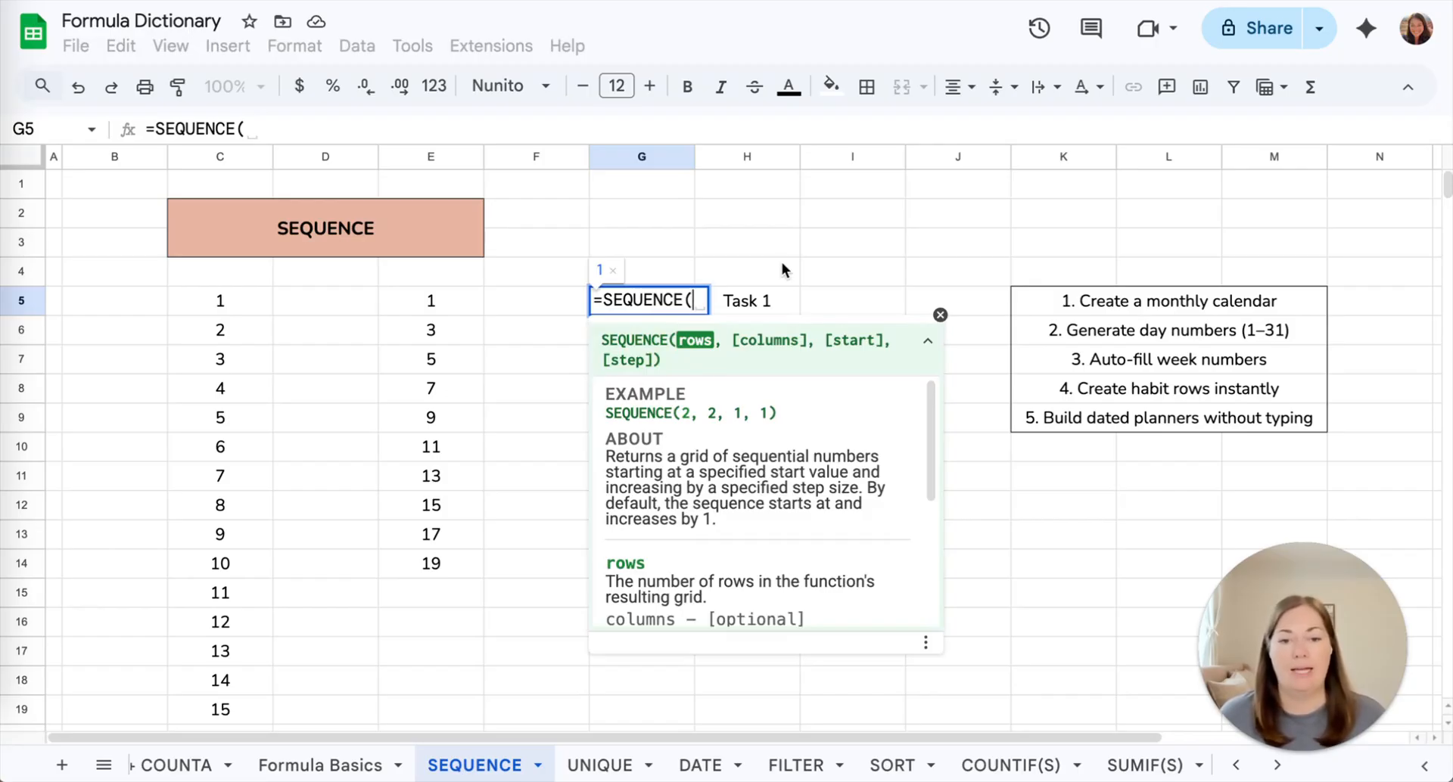
pyautogui.scroll(-2, 783, 276)
pyautogui.scroll(-3, 784, 275)
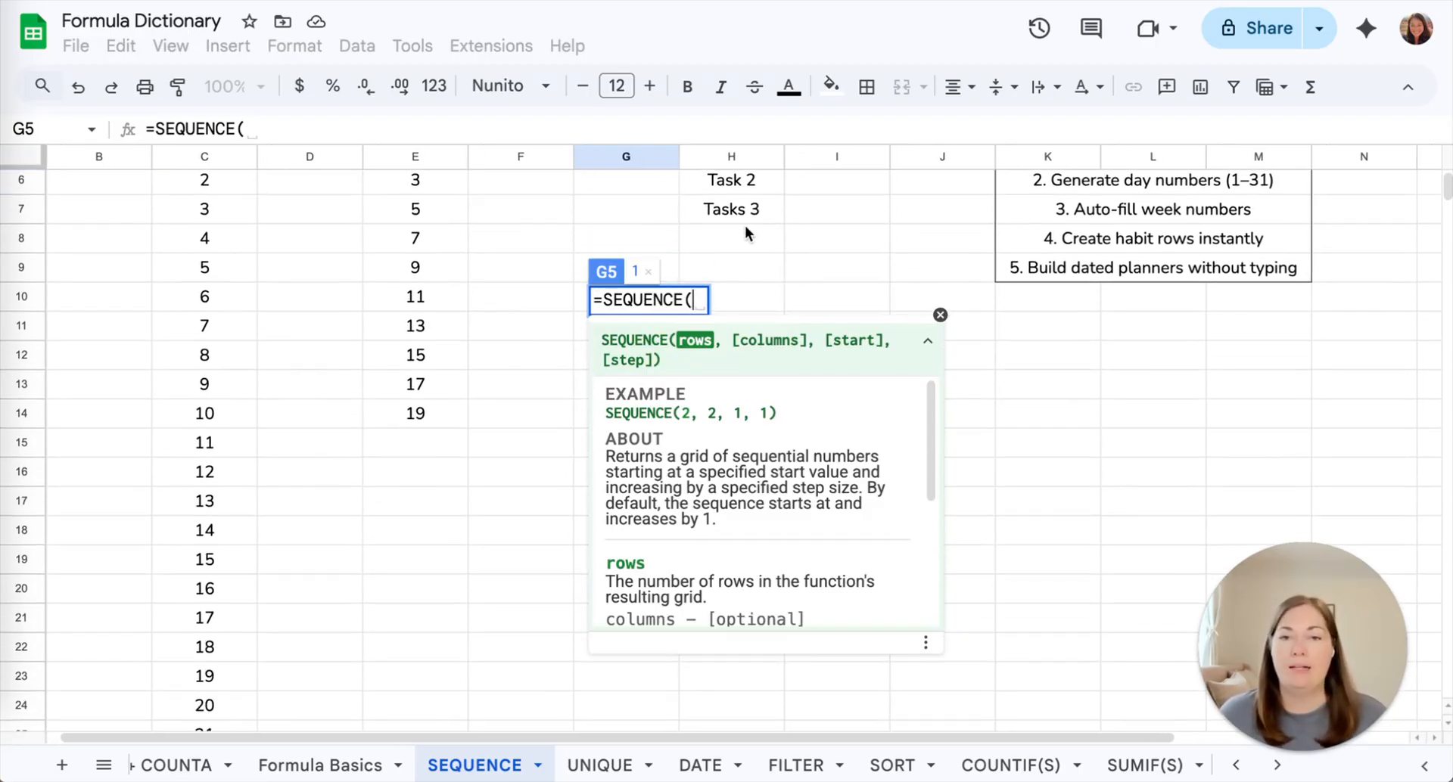
pyautogui.scroll(3, 749, 229)
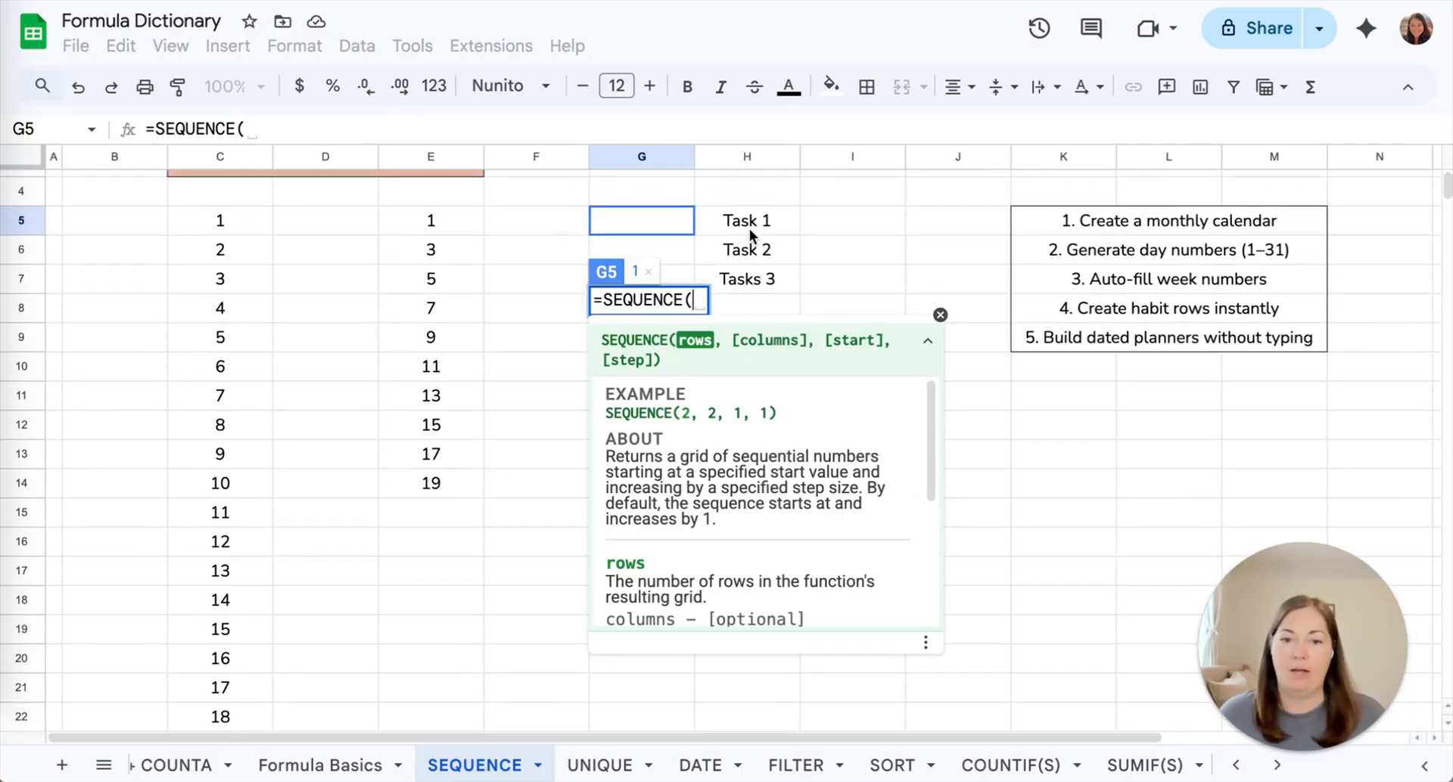
pyautogui.scroll(1, 751, 236)
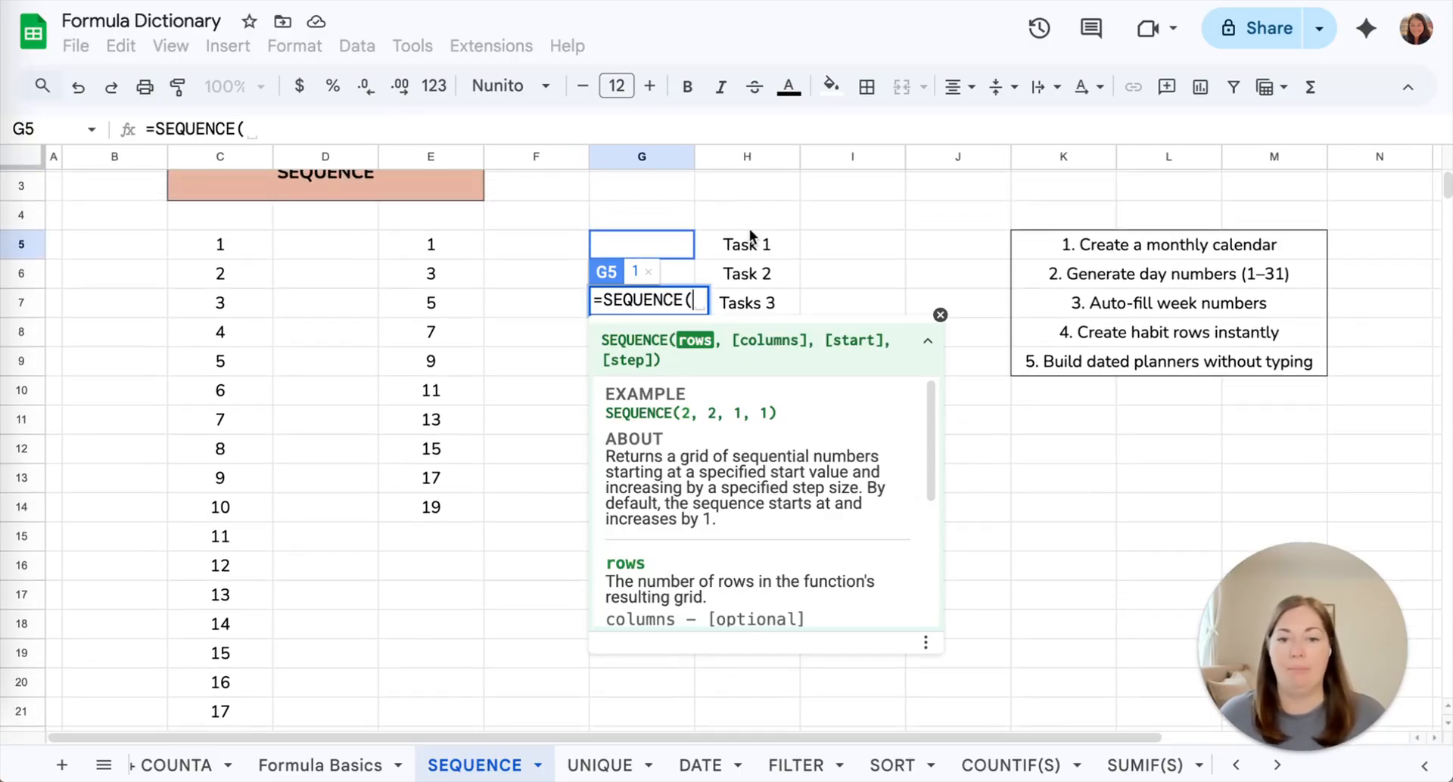
pyautogui.write('count')
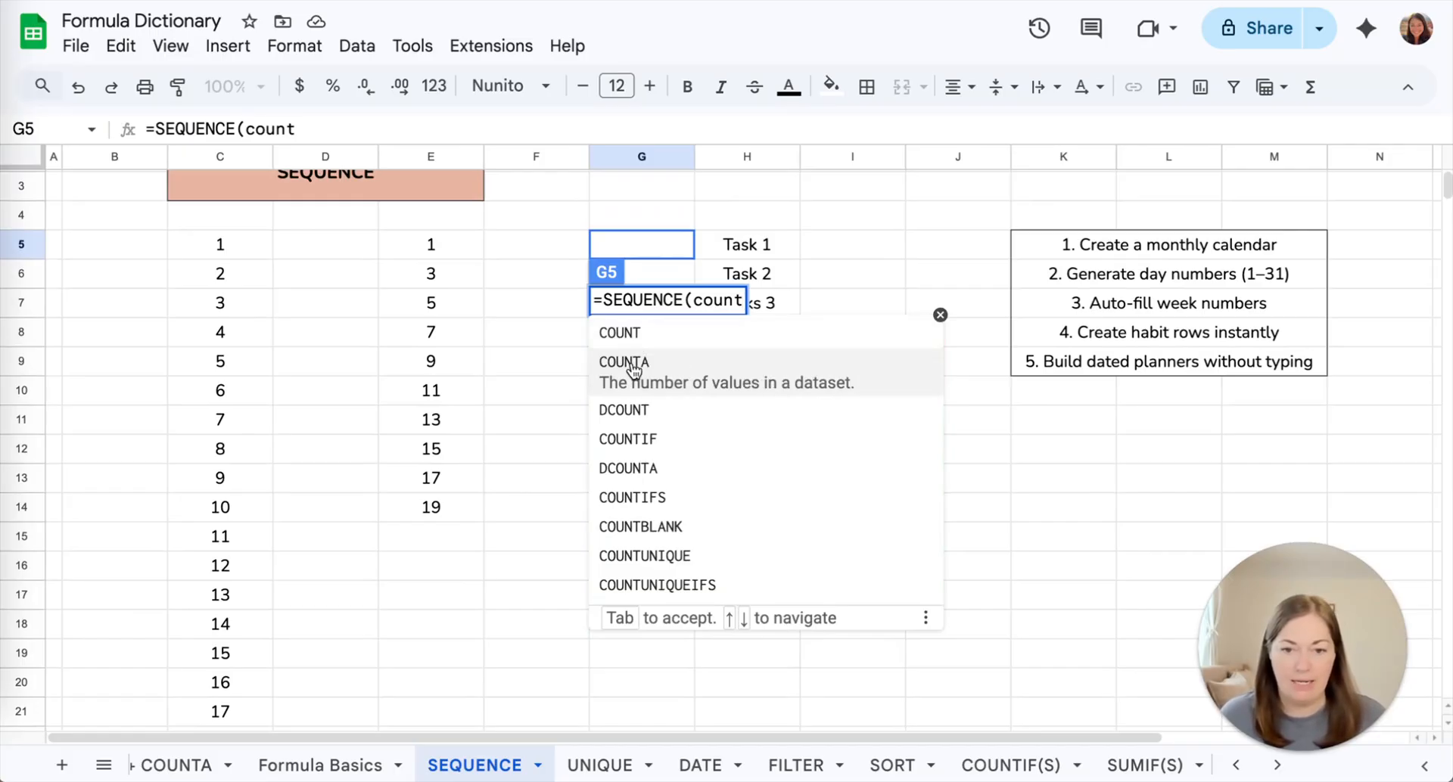
pyautogui.click(639, 365)
pyautogui.moveTo(779, 253); pyautogui.dragTo(782, 517)
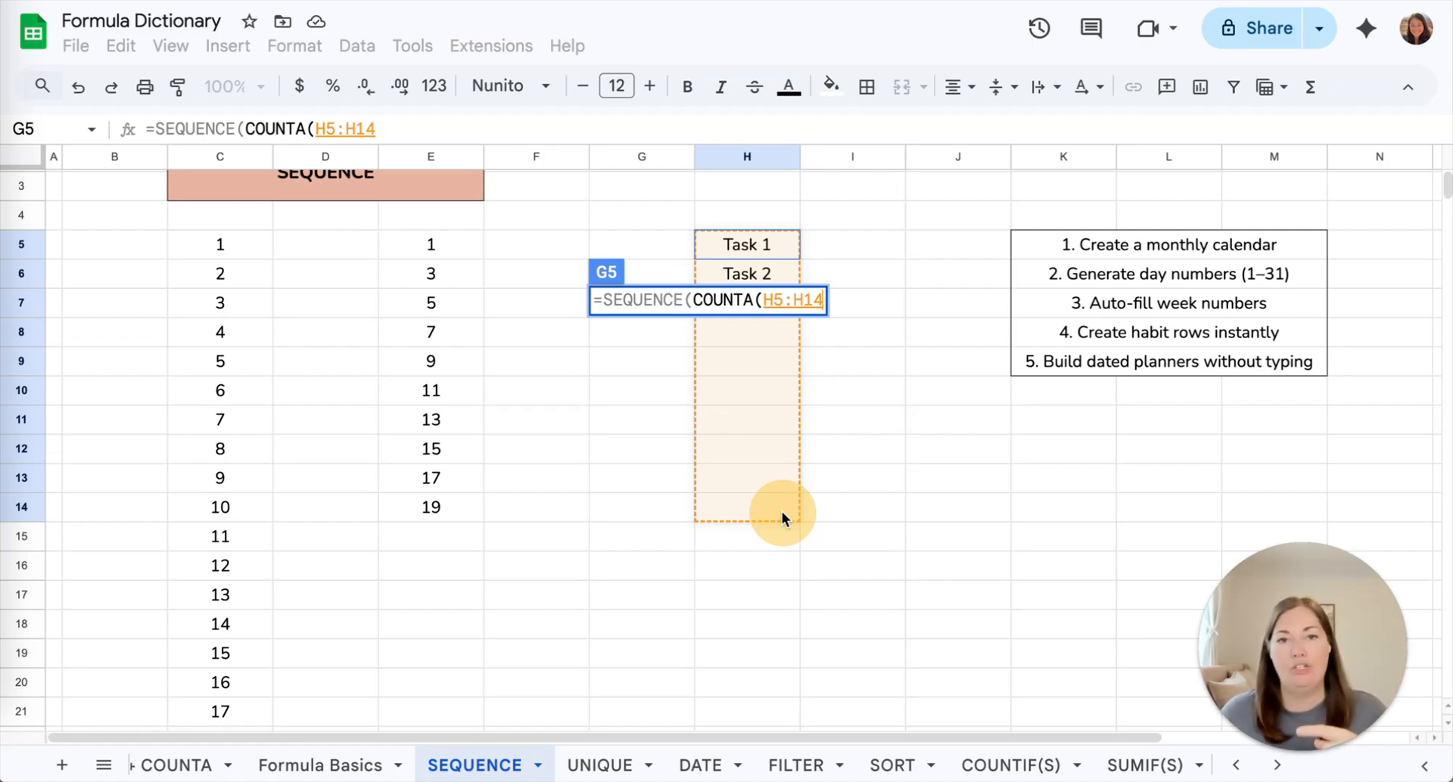
pyautogui.moveTo(783, 511); pyautogui.dragTo(783, 512)
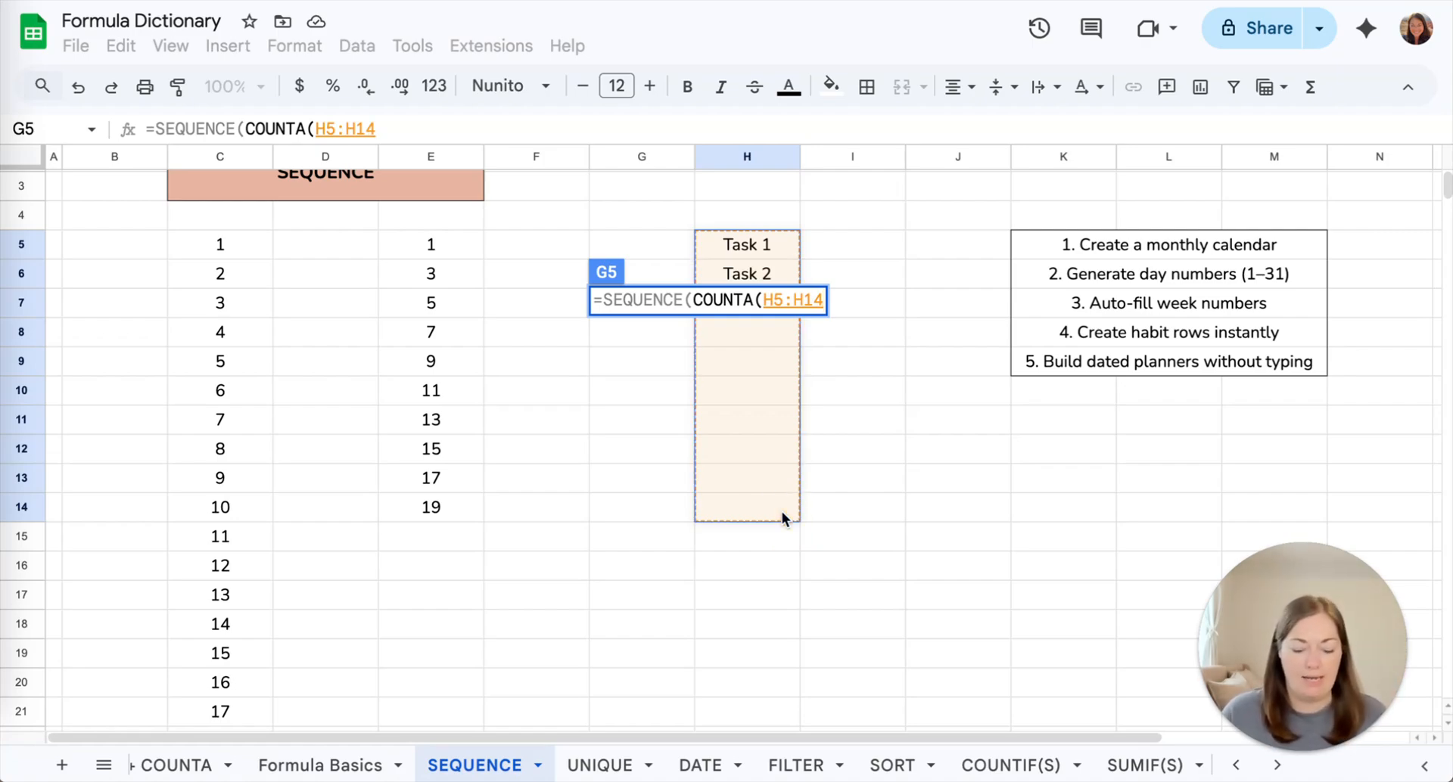
pyautogui.write(')')
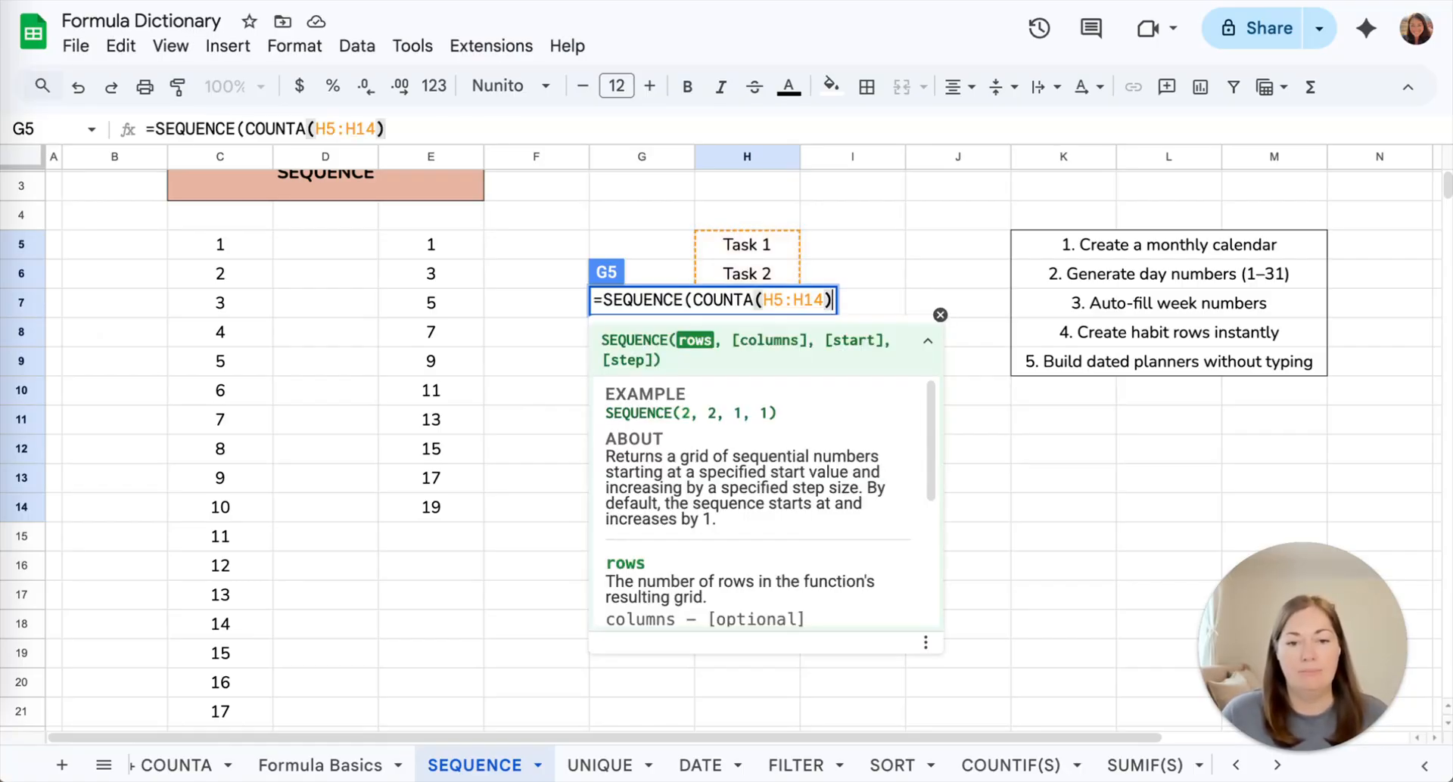
pyautogui.write(')')
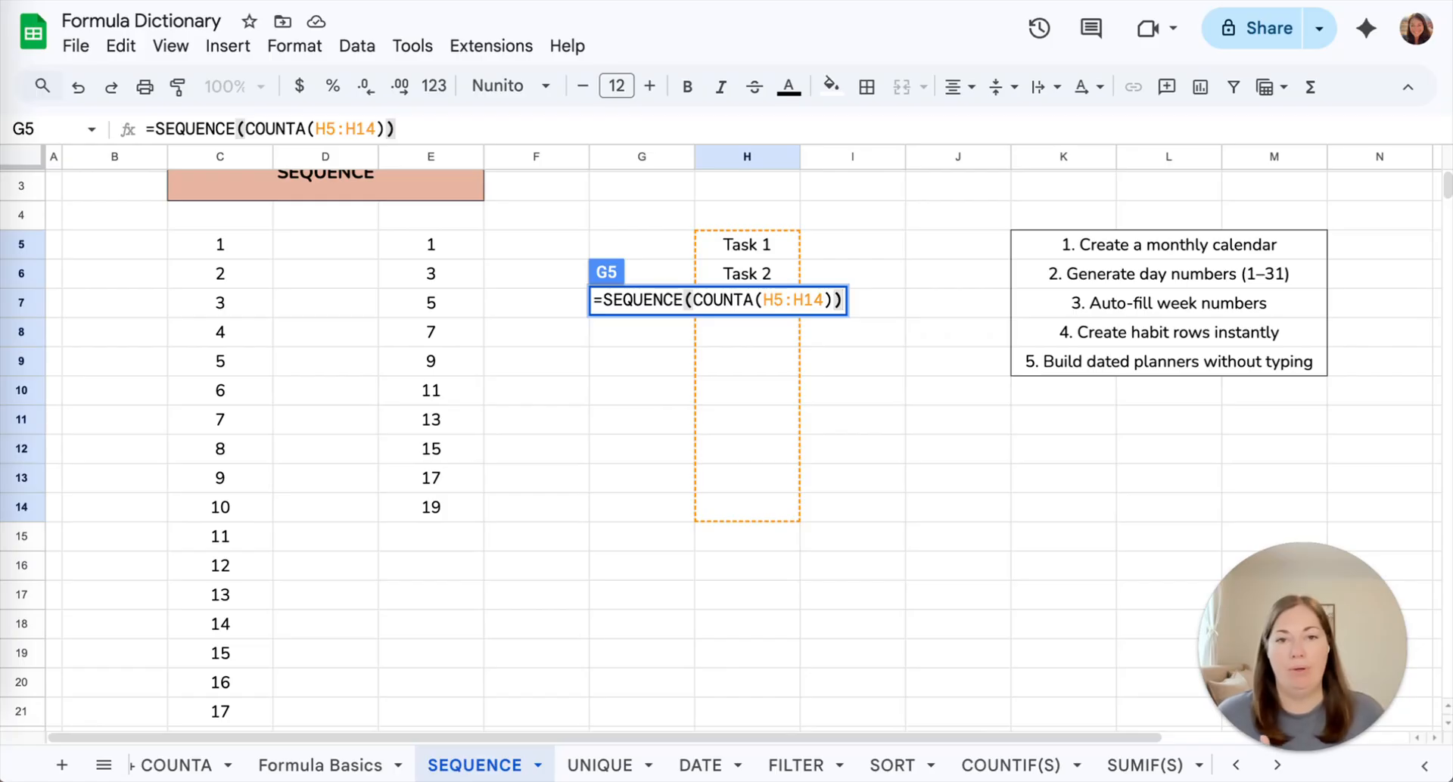
pyautogui.press('Return')
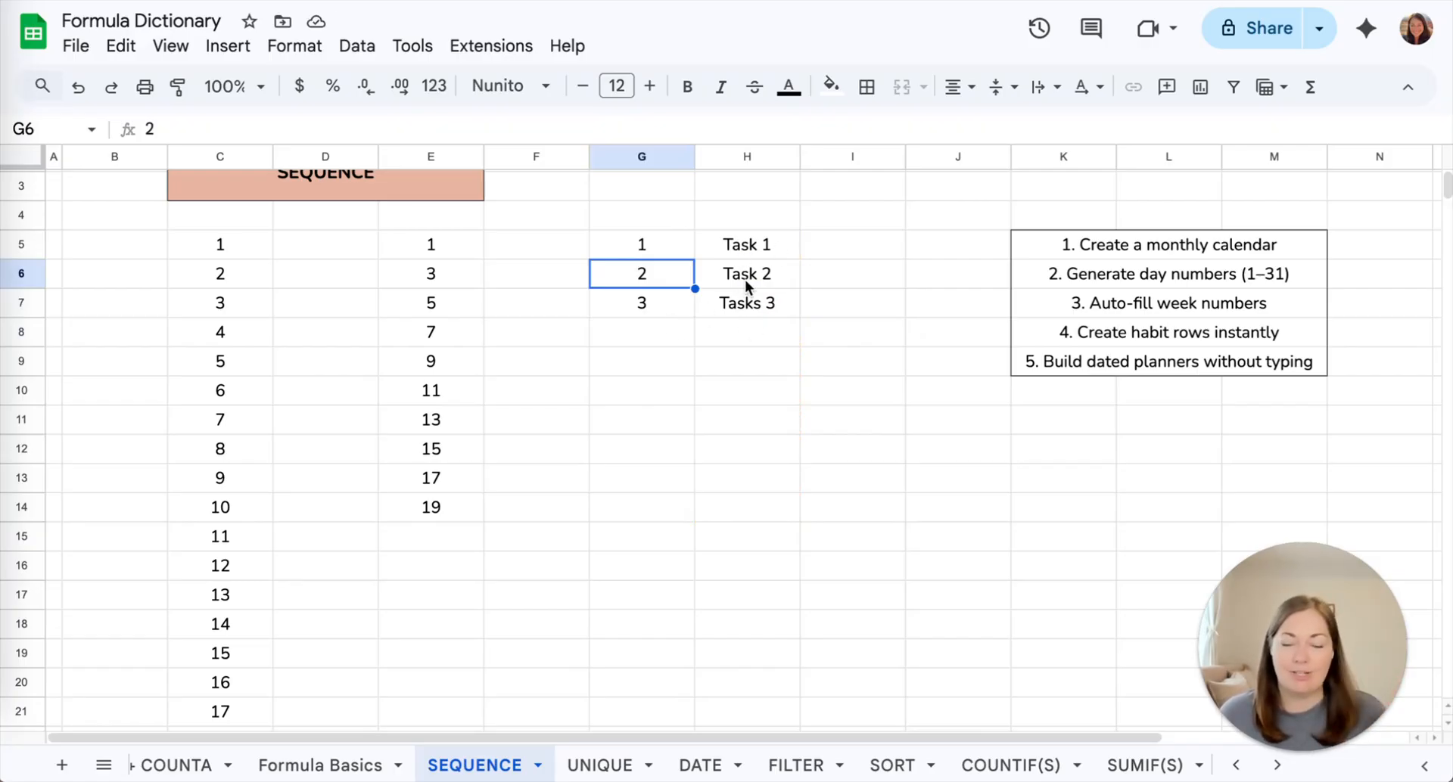
# Step: Extend the task list in H8:H10 with the entries Task 4, dfghlejht and 56fbvgoue
pyautogui.click(741, 336)
pyautogui.write('ask 4')
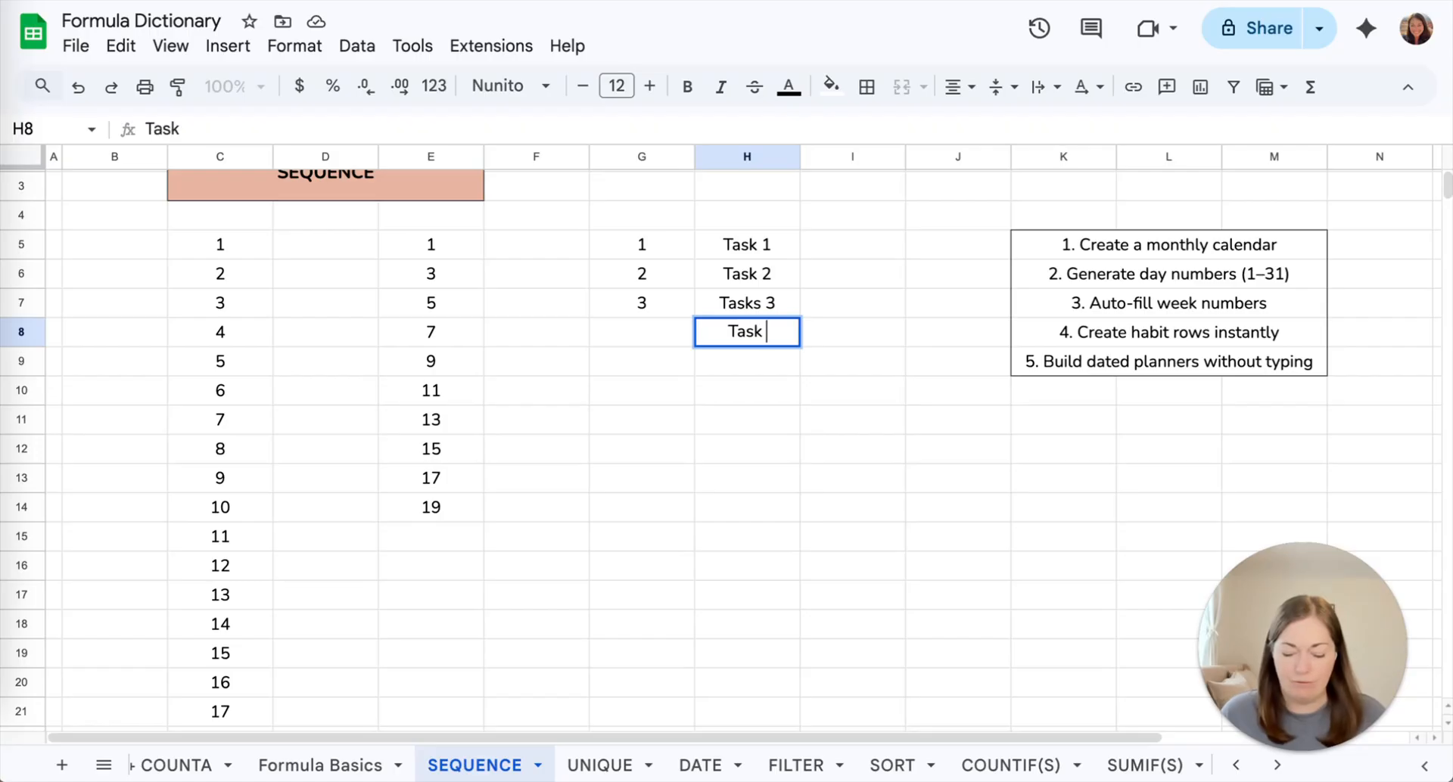
pyautogui.press('Return')
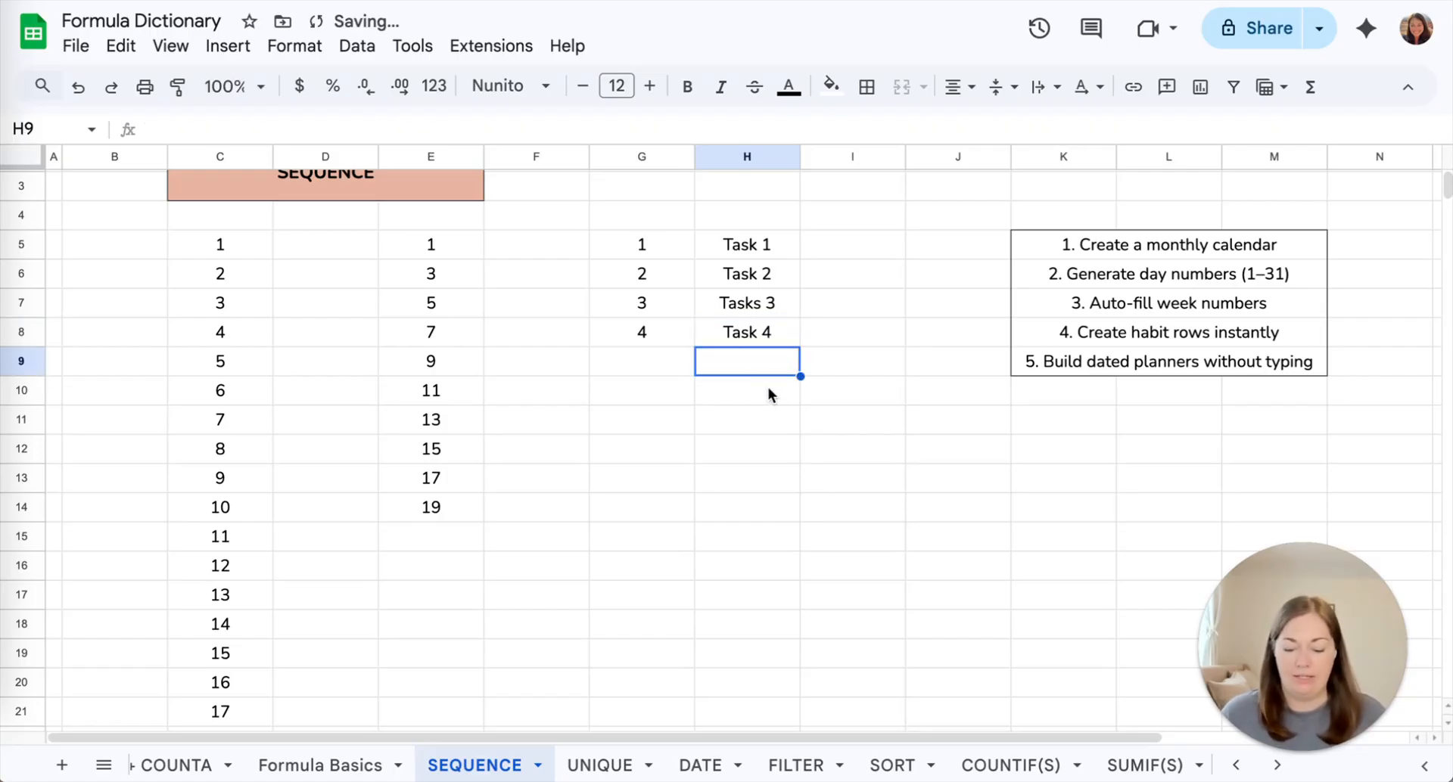
pyautogui.write('dfghlejht')
pyautogui.press('Return')
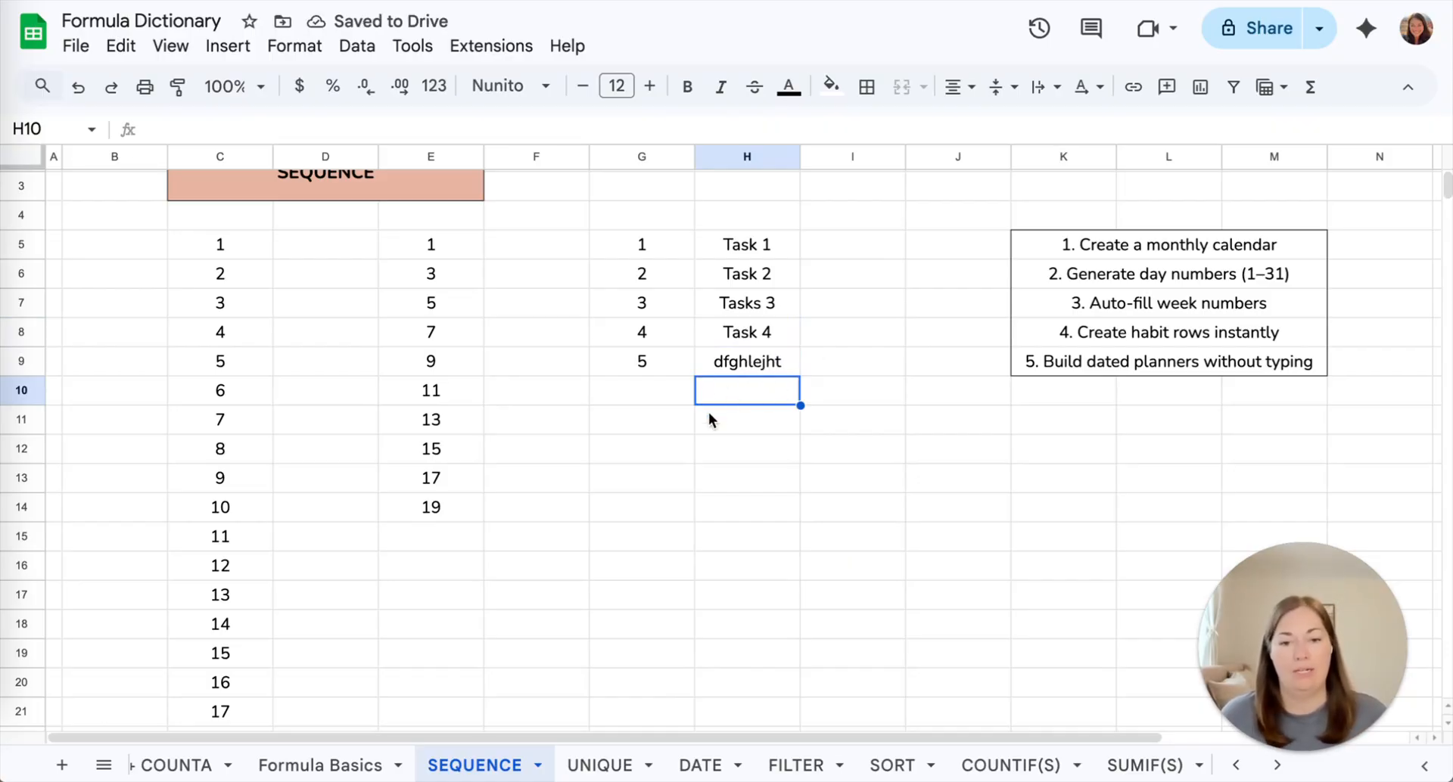
pyautogui.write('56fbvgoue')
pyautogui.press('Return')
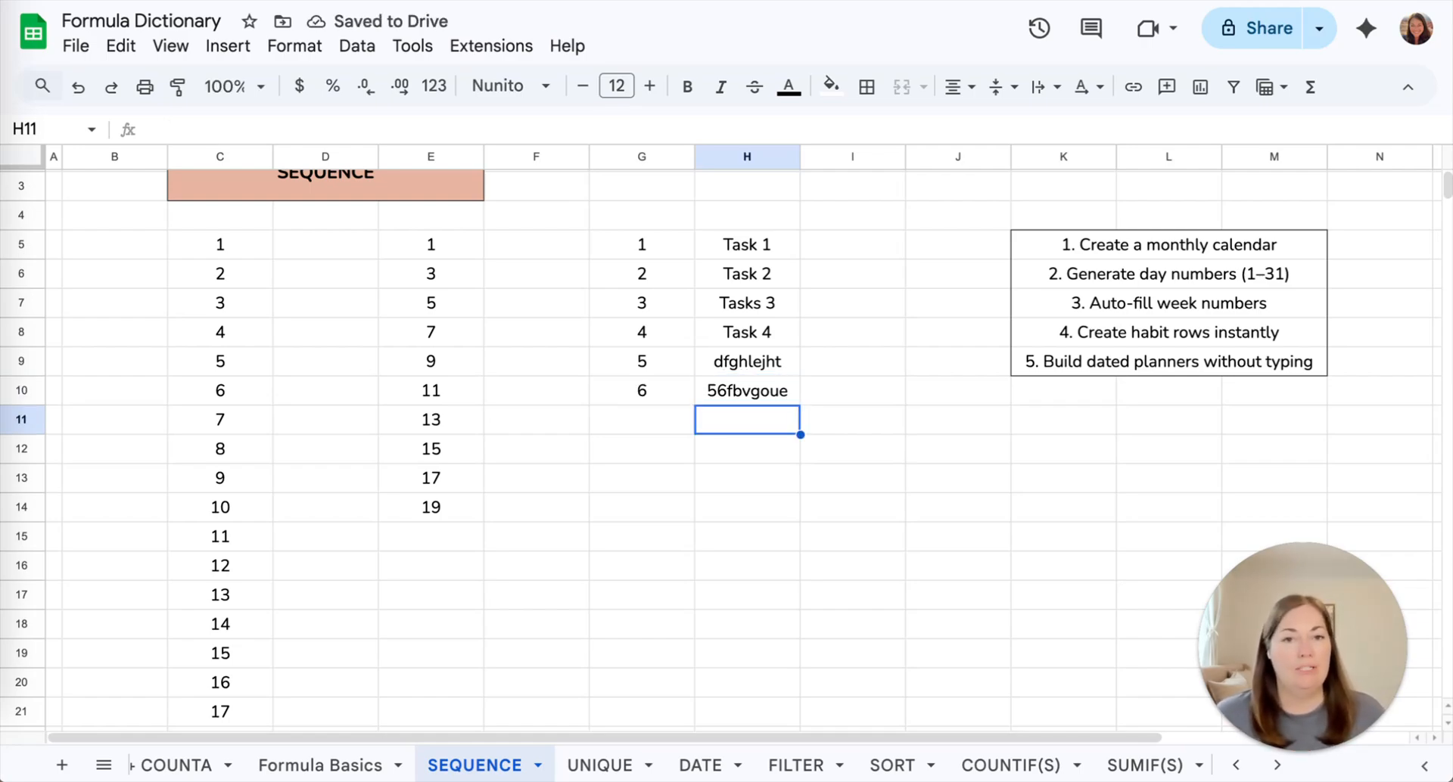
# Step: Enter the numbers 1, 2 and 3 by hand in cells I5 to I7
pyautogui.scroll(1, 720, 448)
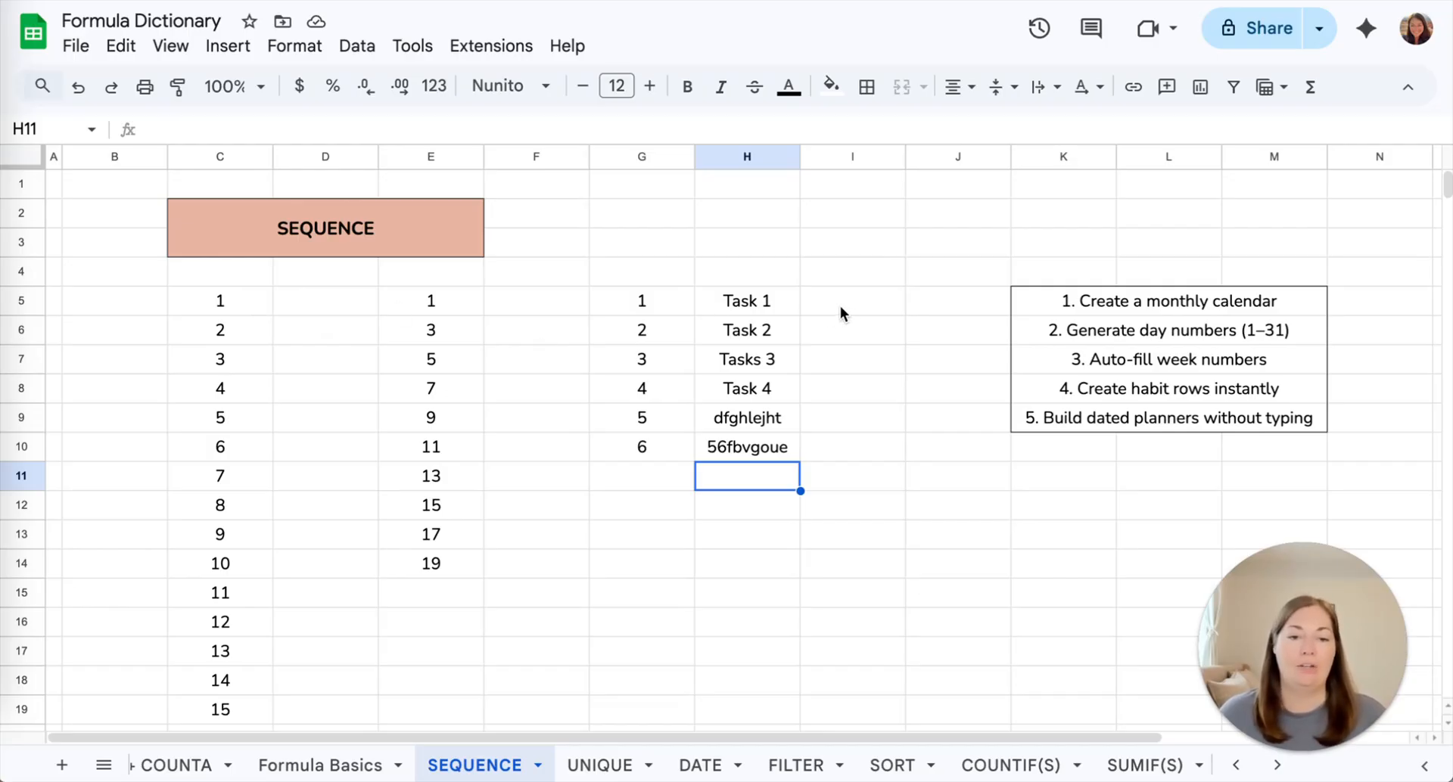
pyautogui.click(866, 310)
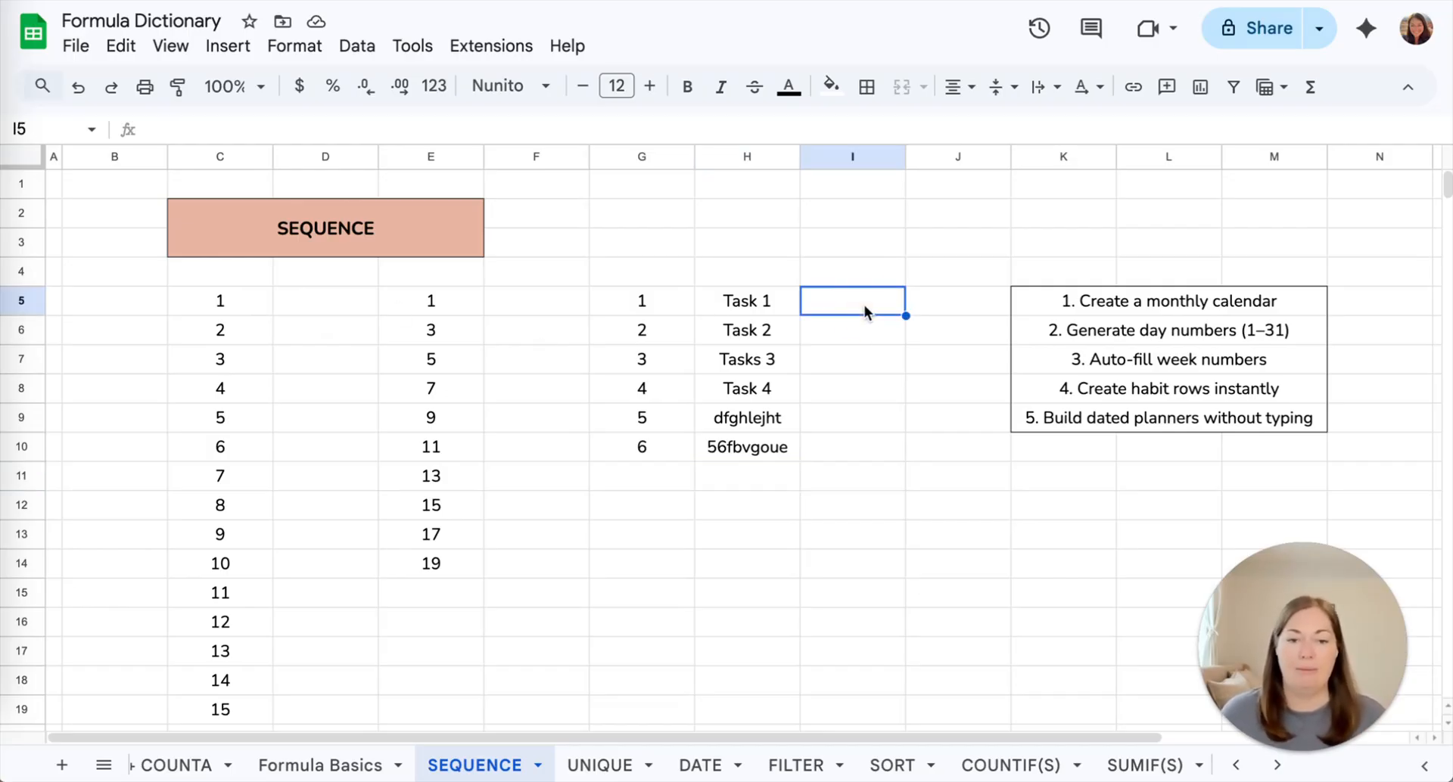
pyautogui.write('1')
pyautogui.press('Return')
pyautogui.write('2')
pyautogui.press('Return')
pyautogui.write('3')
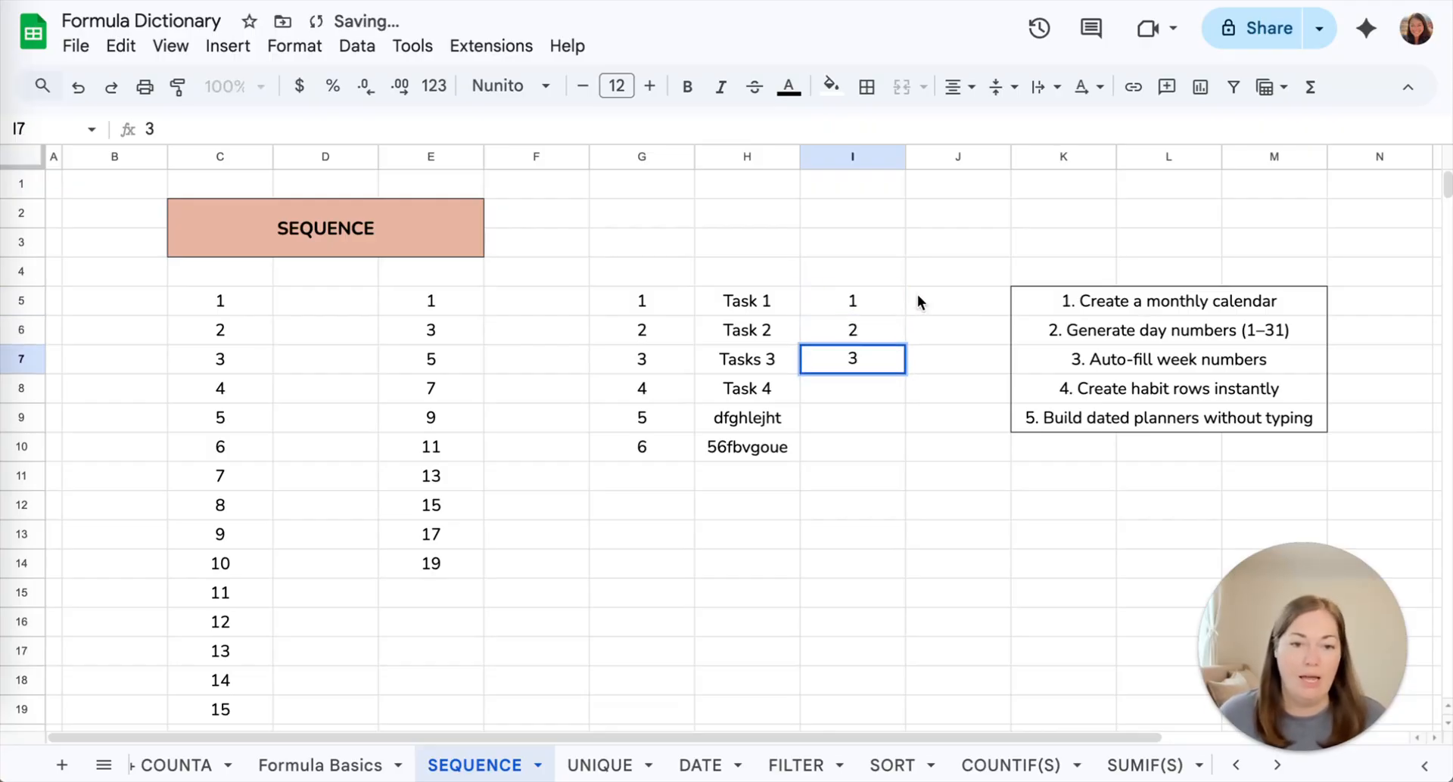
# Step: Autofill the number series from I5:I7 down to I22
pyautogui.keyDown('shift'); pyautogui.click(856, 299); pyautogui.keyUp('shift')
pyautogui.moveTo(906, 372); pyautogui.dragTo(911, 515)
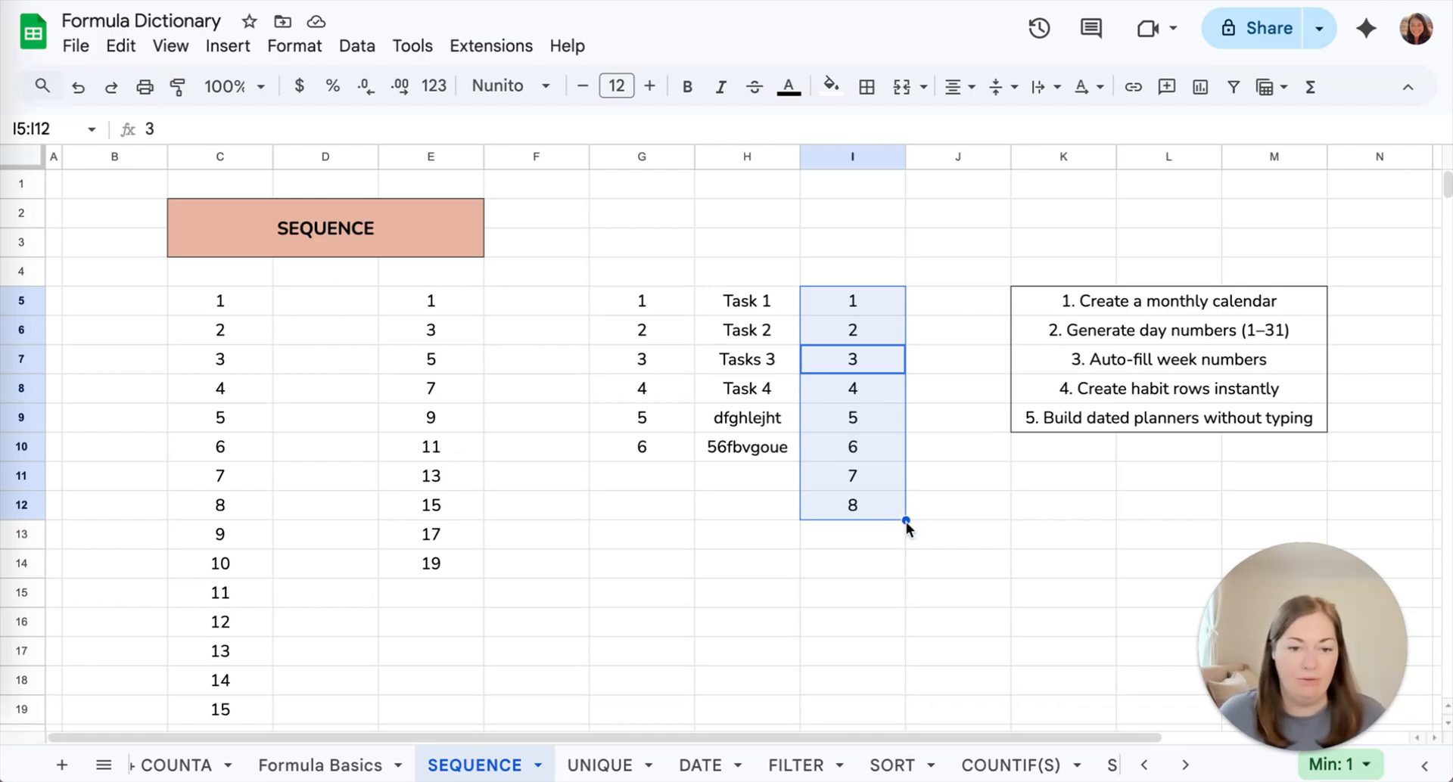
pyautogui.moveTo(906, 520); pyautogui.dragTo(883, 726)
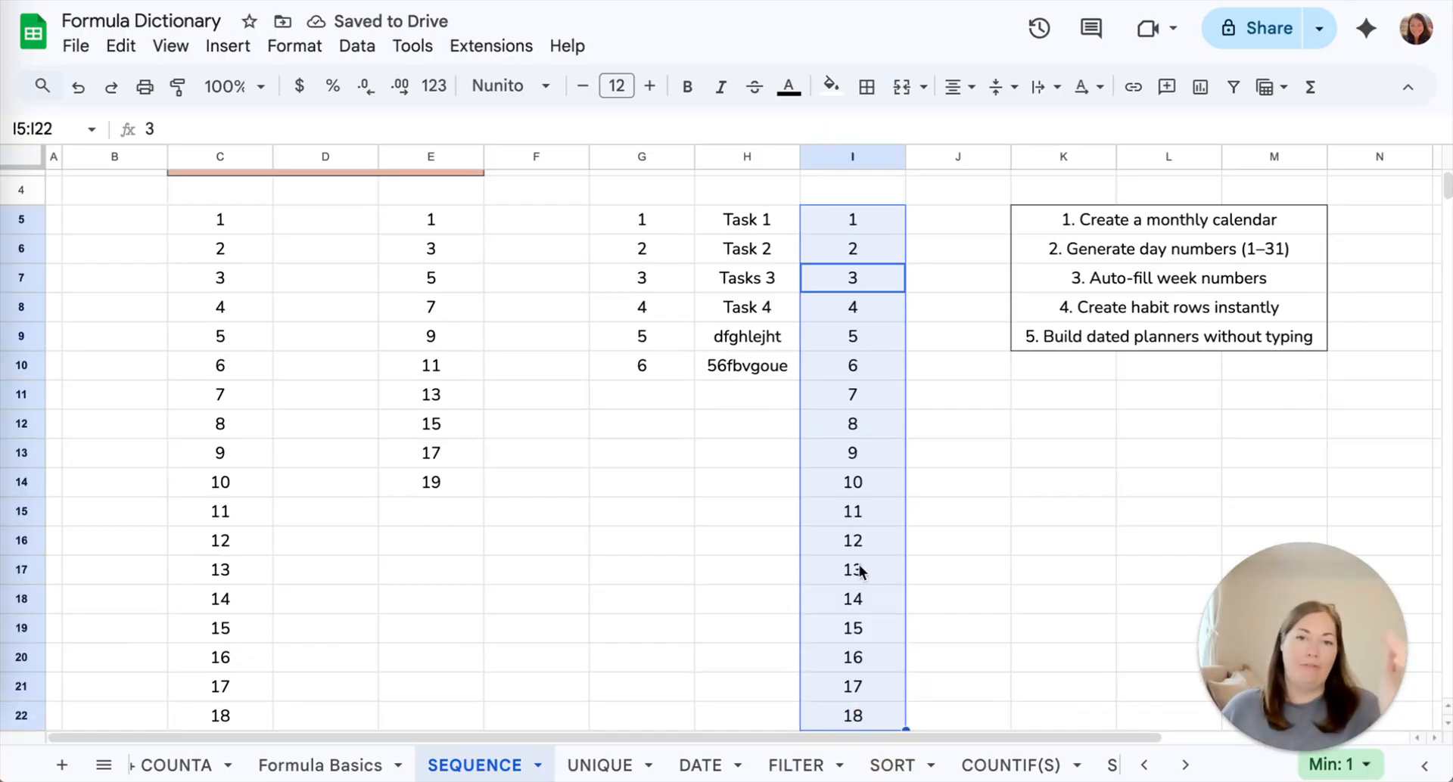
pyautogui.scroll(-3, 859, 569)
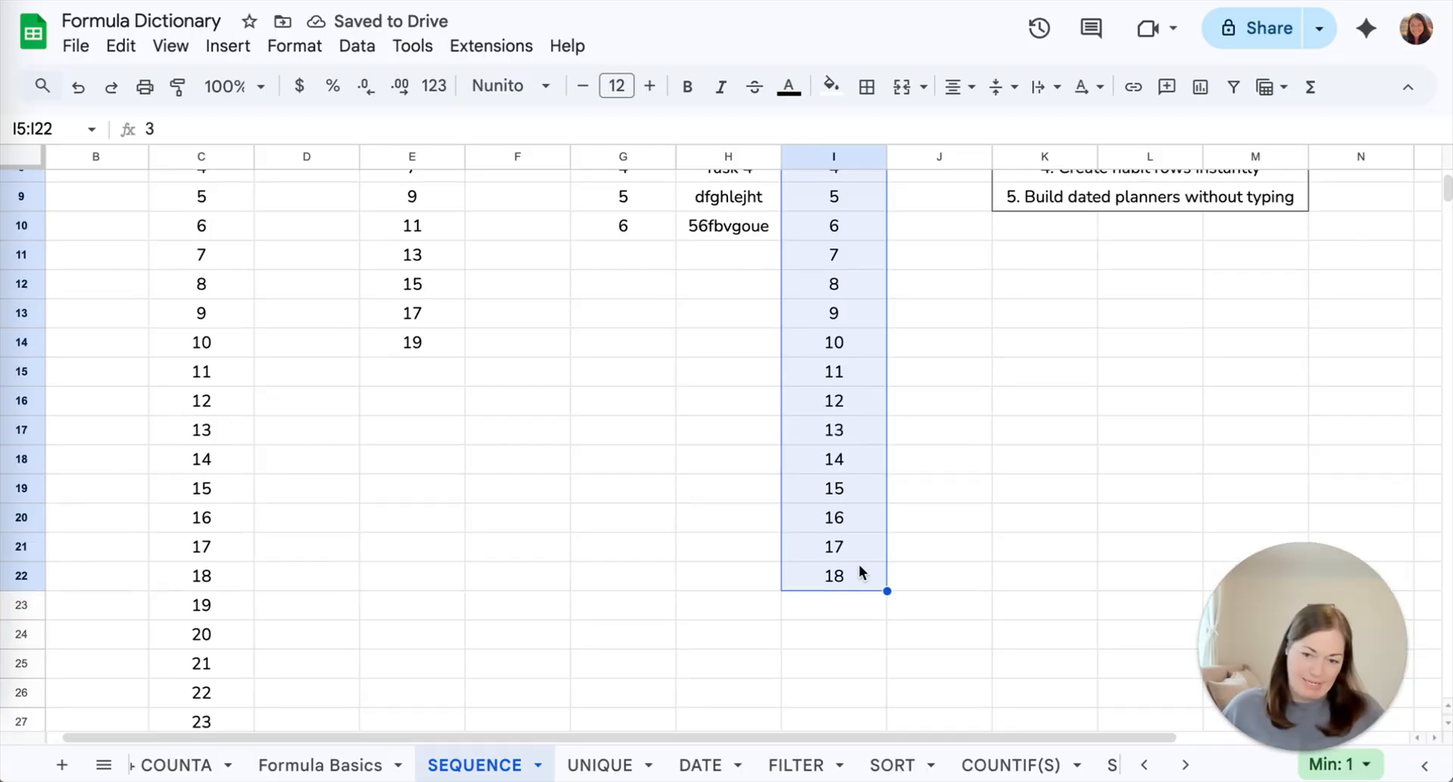
# Step: Change the row count of the SEQUENCE formula in C5 to 100 and check the extended list
pyautogui.scroll(5, 860, 570)
pyautogui.scroll(1, 859, 565)
pyautogui.click(195, 307)
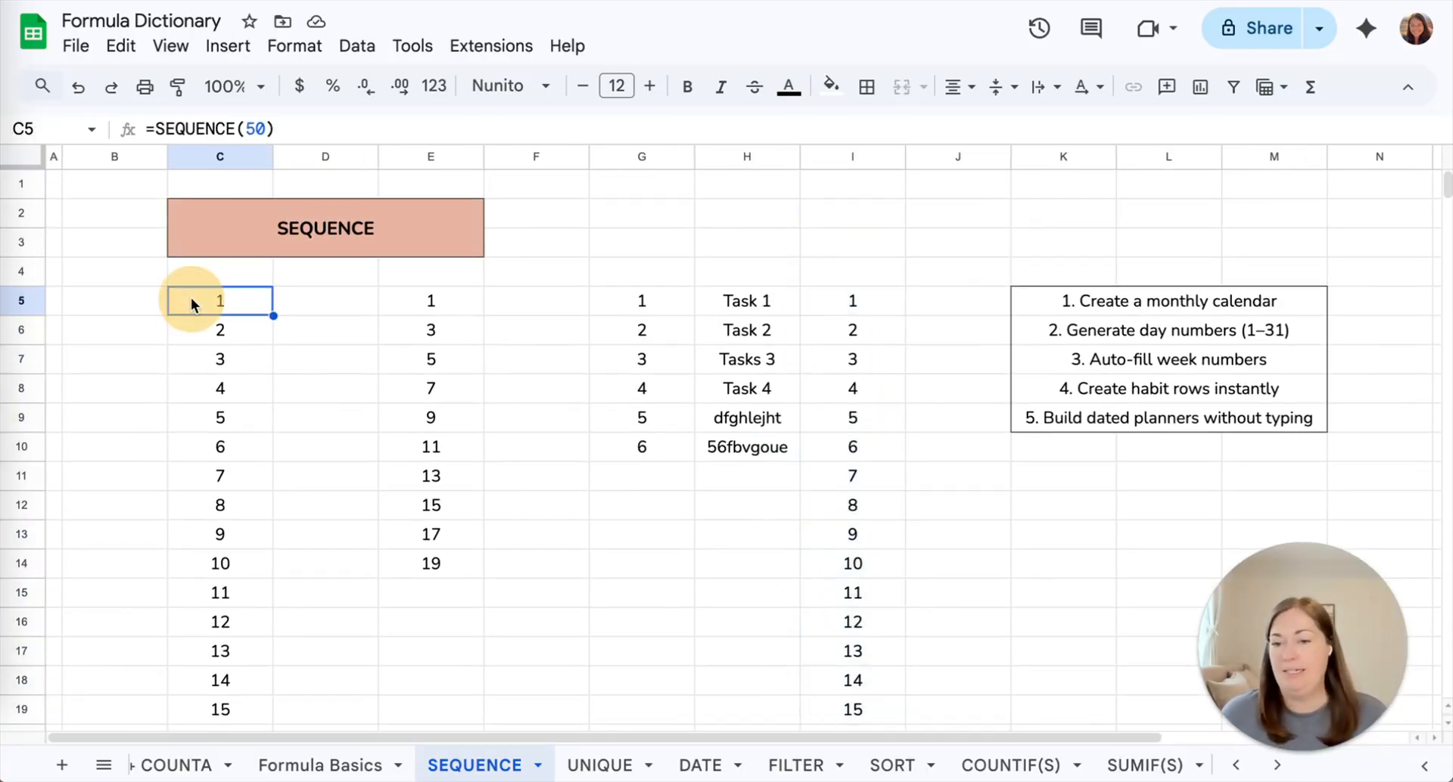
pyautogui.click(254, 129)
pyautogui.press('BackSpace')
pyautogui.write('10')
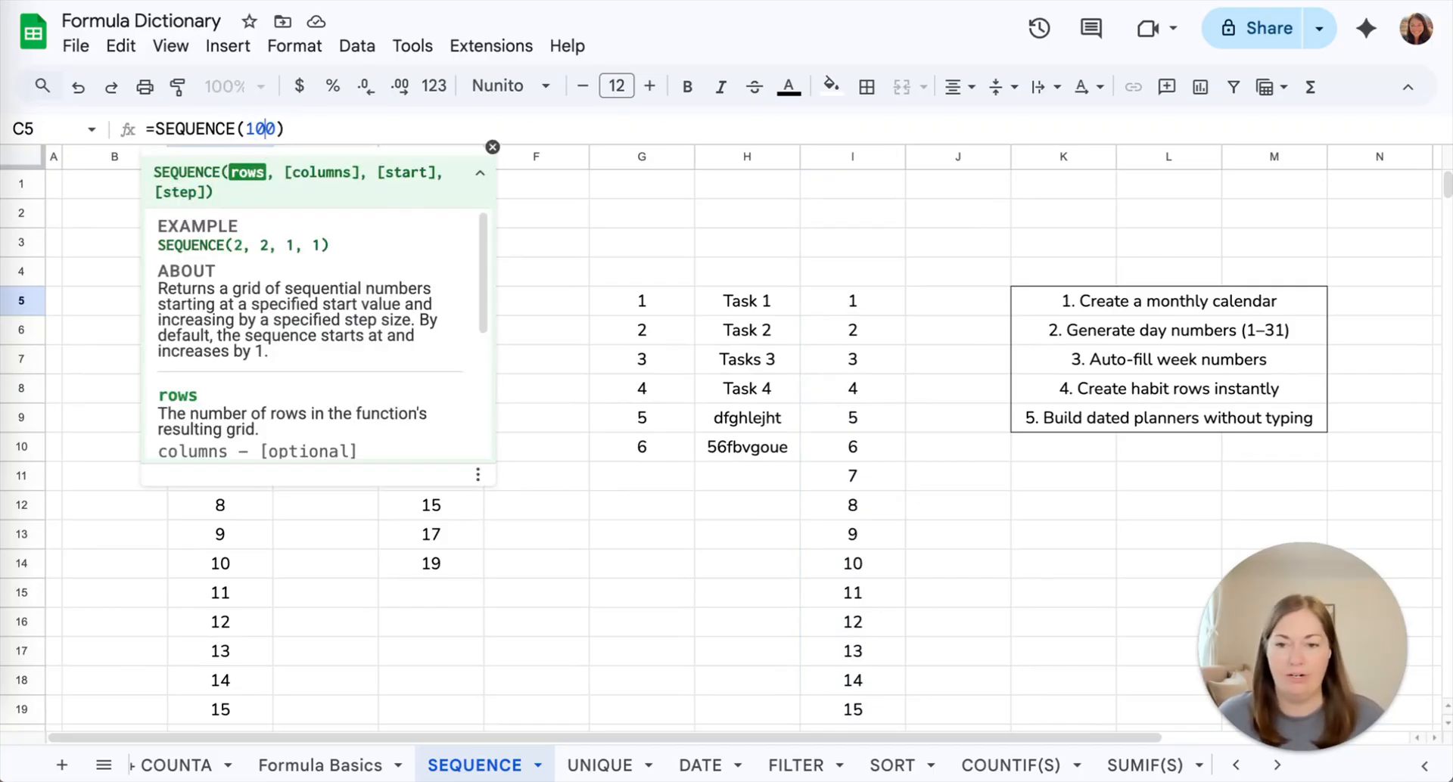
pyautogui.press('Return')
pyautogui.scroll(-20, 394, 446)
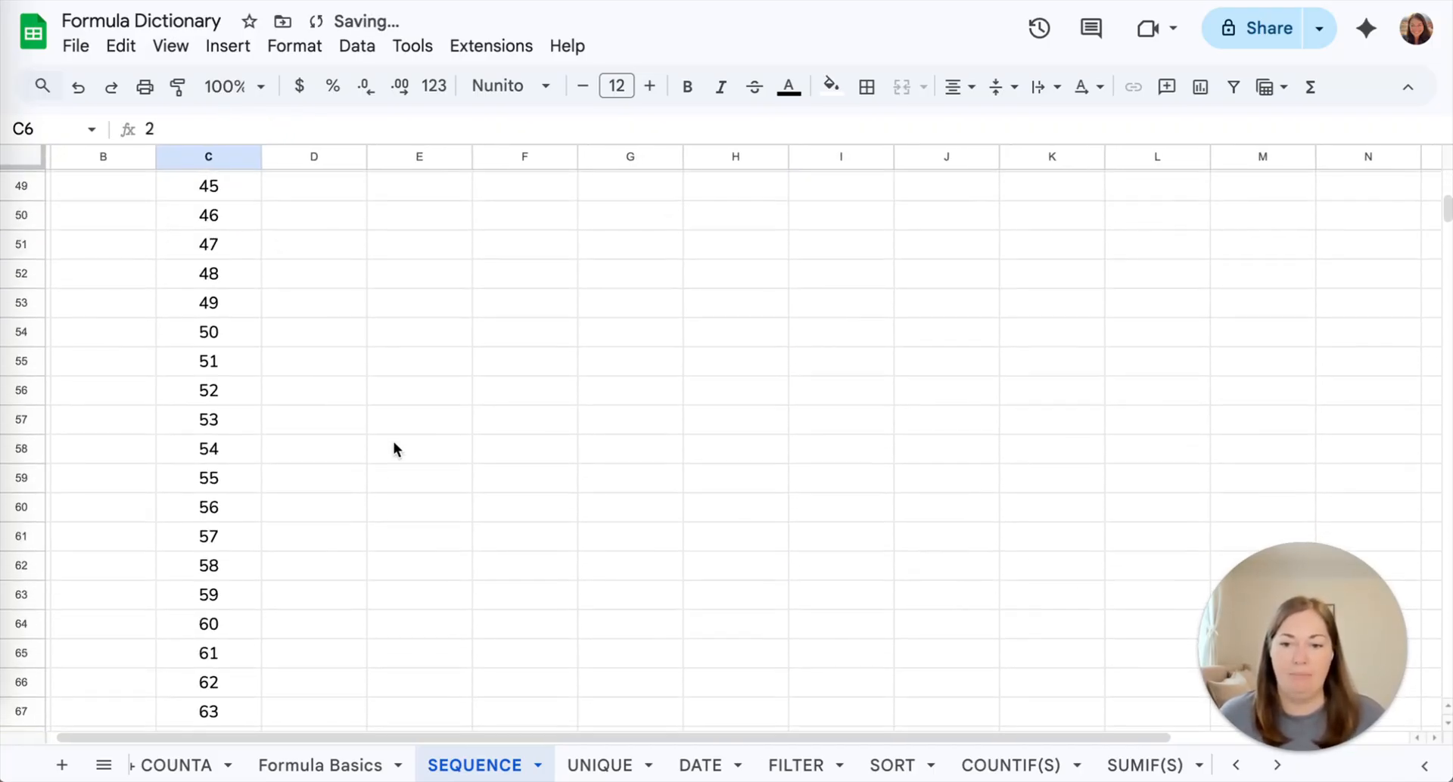
pyautogui.scroll(-5, 394, 444)
pyautogui.scroll(20, 394, 444)
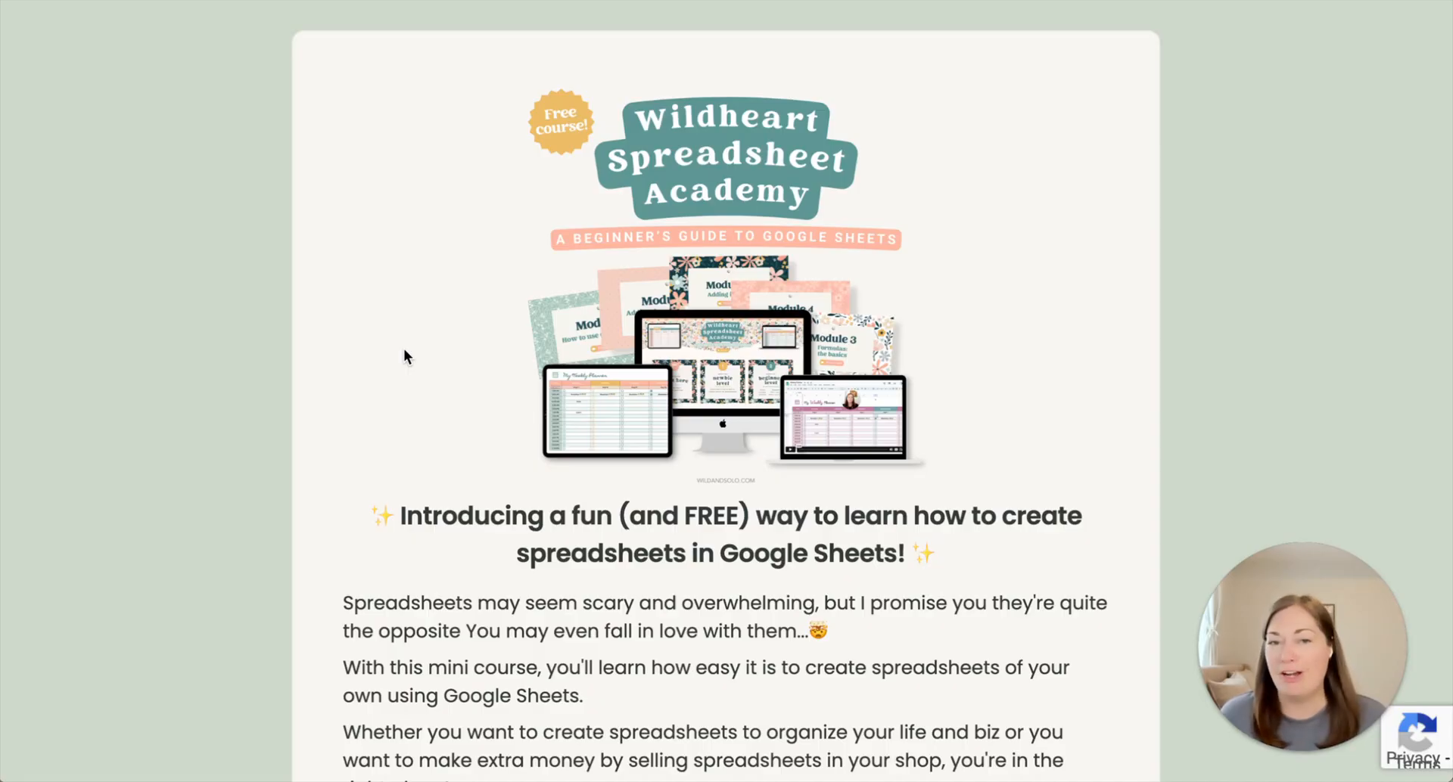
# Step: Look through the Wildheart Spreadsheet Academy free course page, down to the weekly planner bonus
pyautogui.scroll(-8, 404, 355)
pyautogui.scroll(-20, 404, 356)
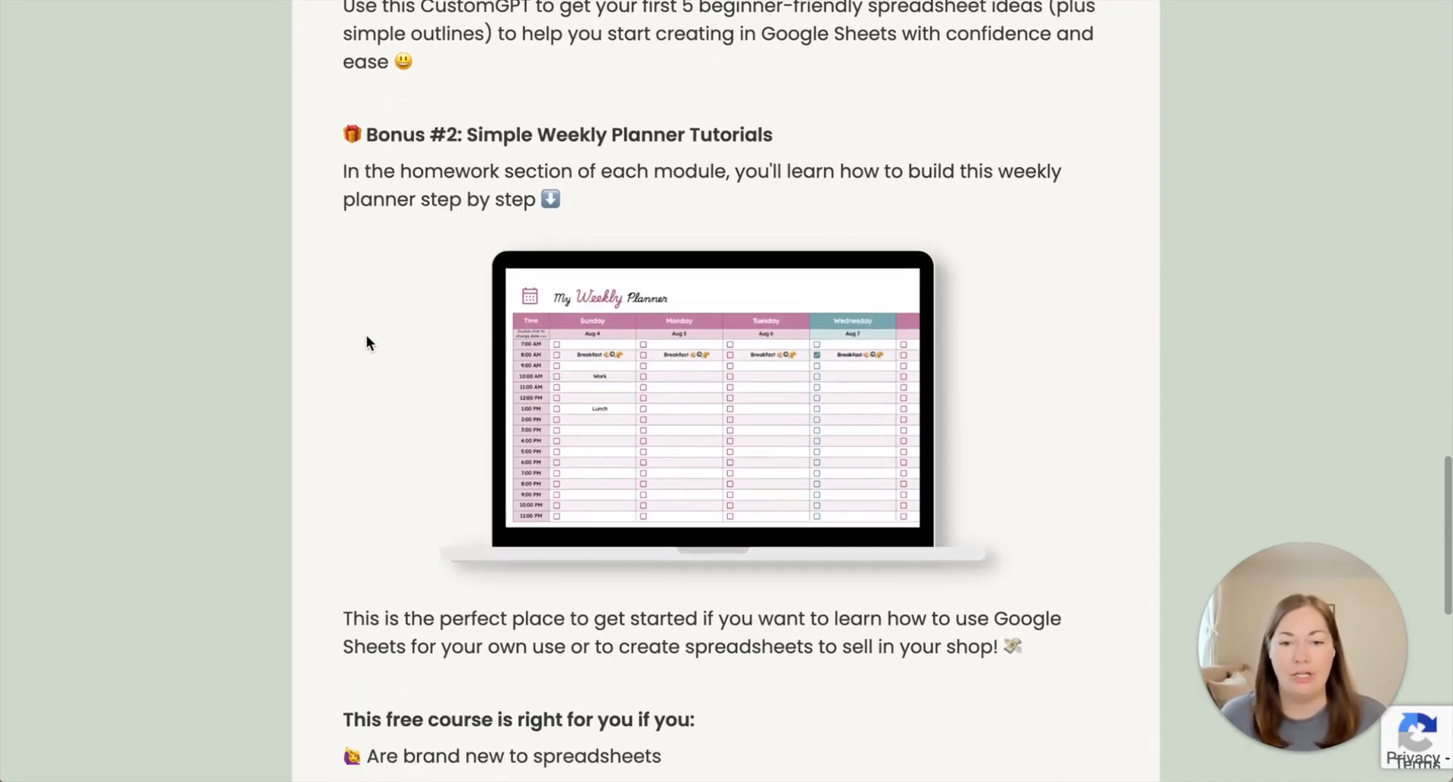